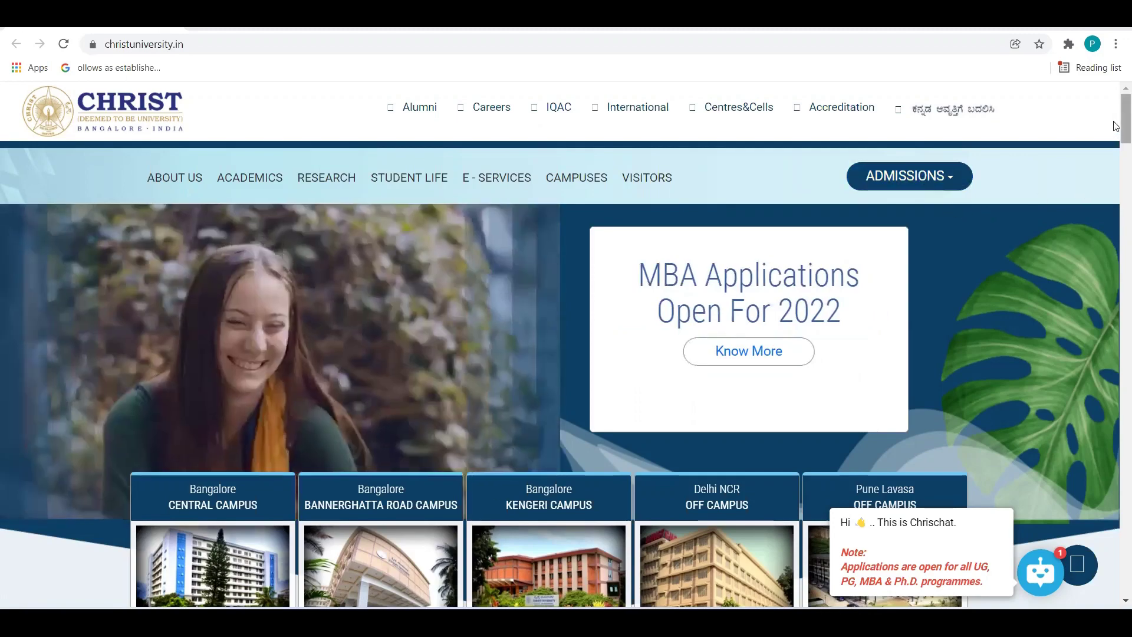
Skim the Christ University homepage, then expand the ADMISSIONS dropdown of programme links.
{"action": "scroll", "coordinate": [1116, 177], "scroll_direction": "down", "scroll_amount": 3}
{"action": "scroll", "coordinate": [1116, 177], "scroll_direction": "down", "scroll_amount": 6}
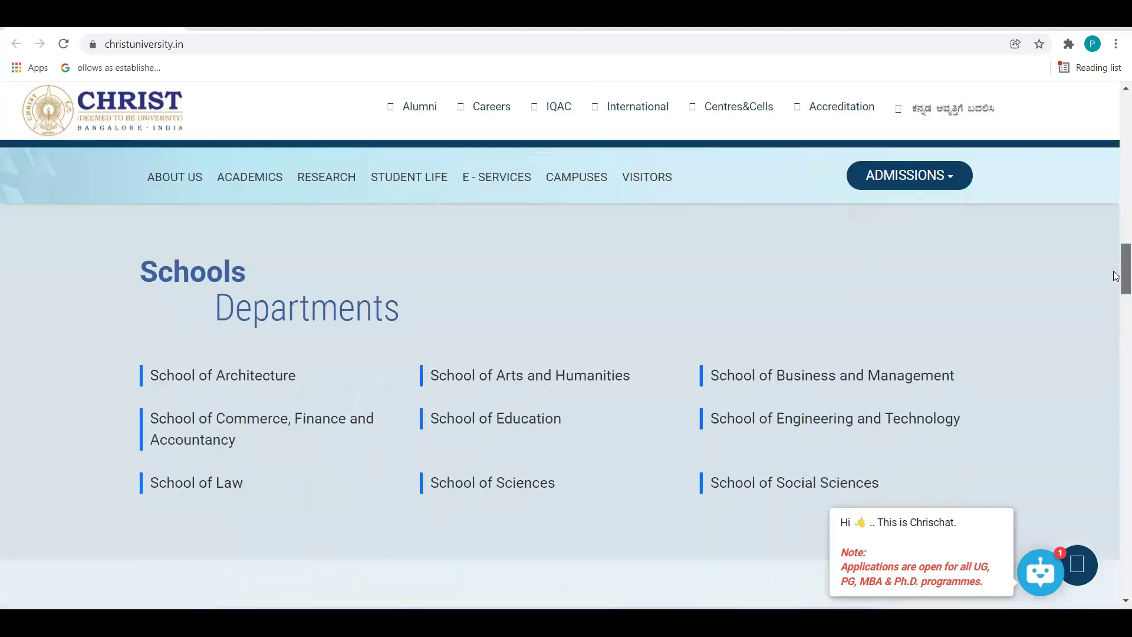
{"action": "scroll", "coordinate": [1116, 260], "scroll_direction": "up", "scroll_amount": 15}
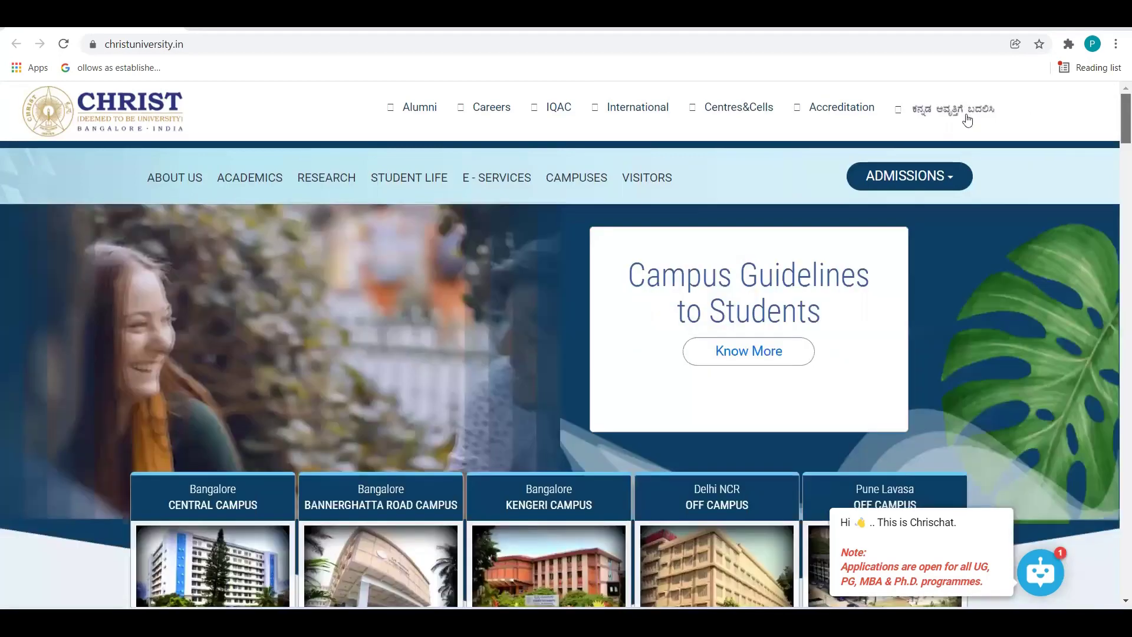
{"action": "left_click", "coordinate": [929, 175]}
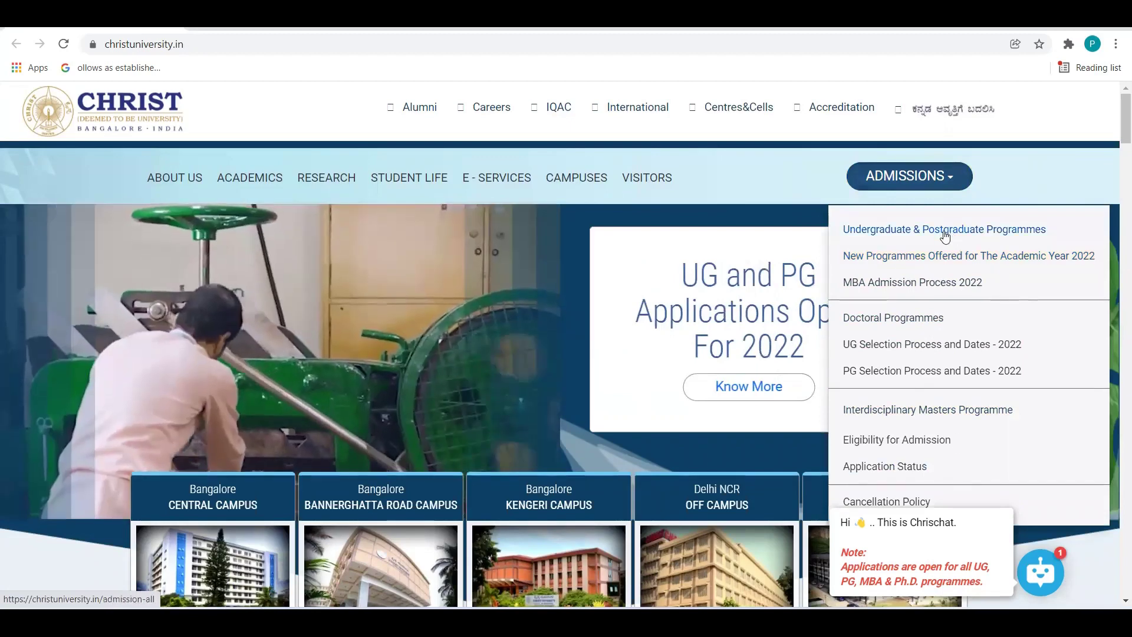
Open Undergraduate & Postgraduate Programmes and go to the School of Business and Management listing.
{"action": "left_click", "coordinate": [945, 233]}
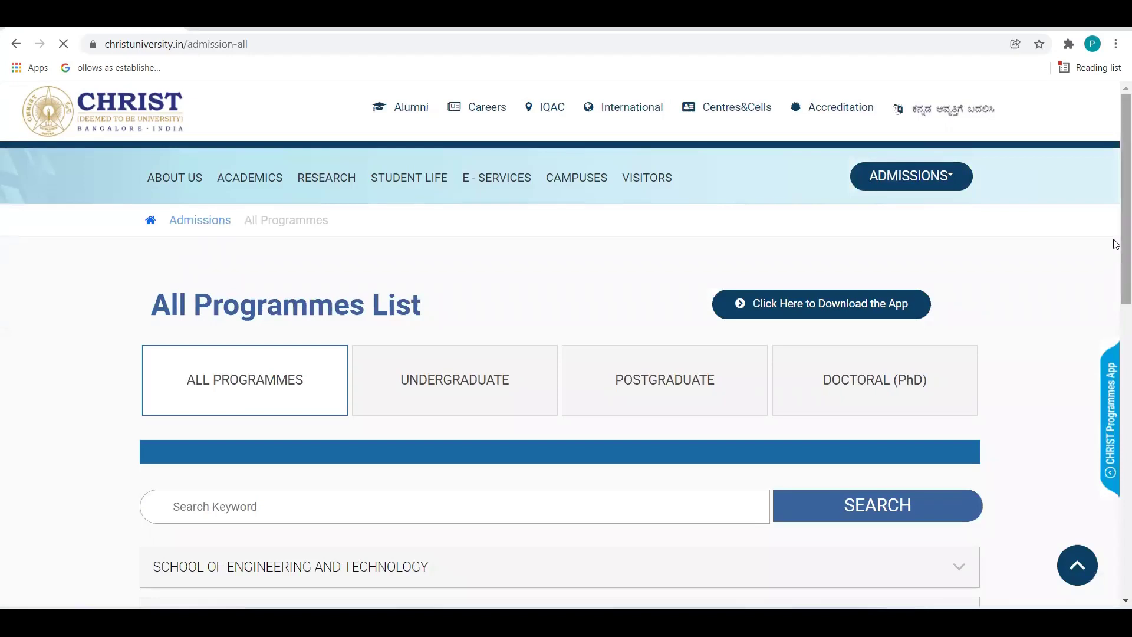
{"action": "left_click_drag", "start_coordinate": [1114, 240], "coordinate": [1114, 300]}
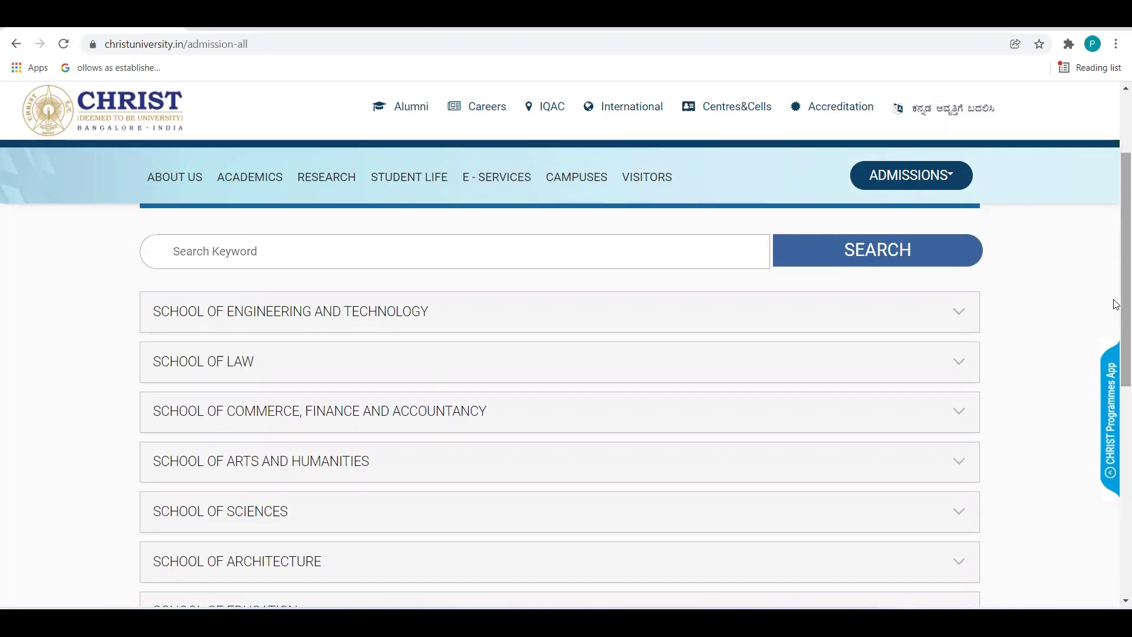
{"action": "left_click_drag", "start_coordinate": [1116, 282], "coordinate": [1116, 385]}
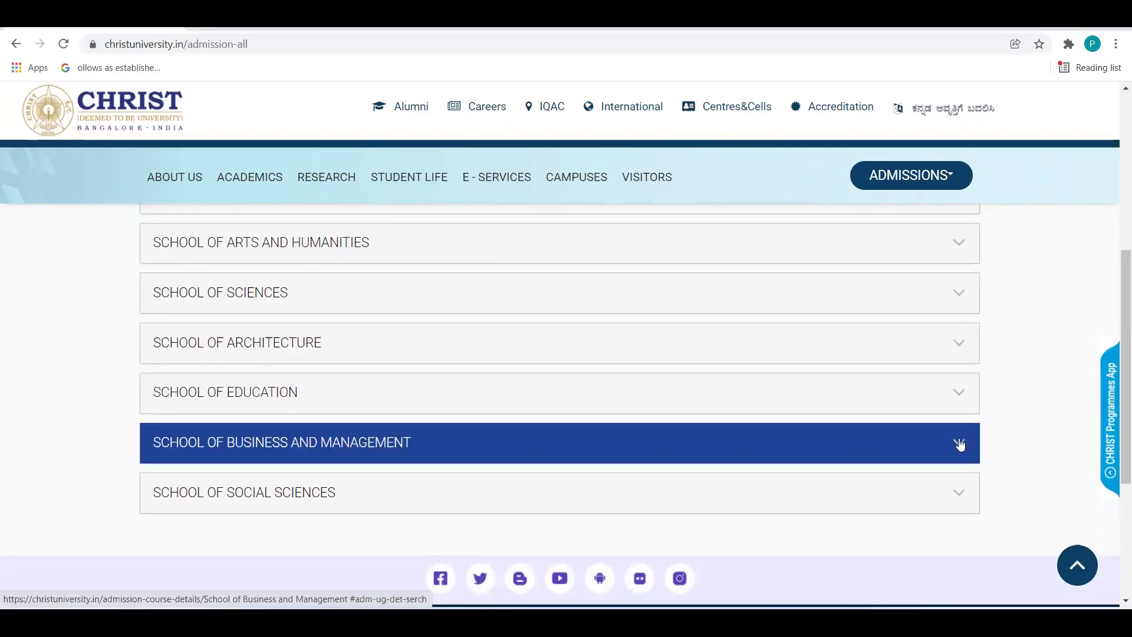
{"action": "left_click", "coordinate": [960, 445]}
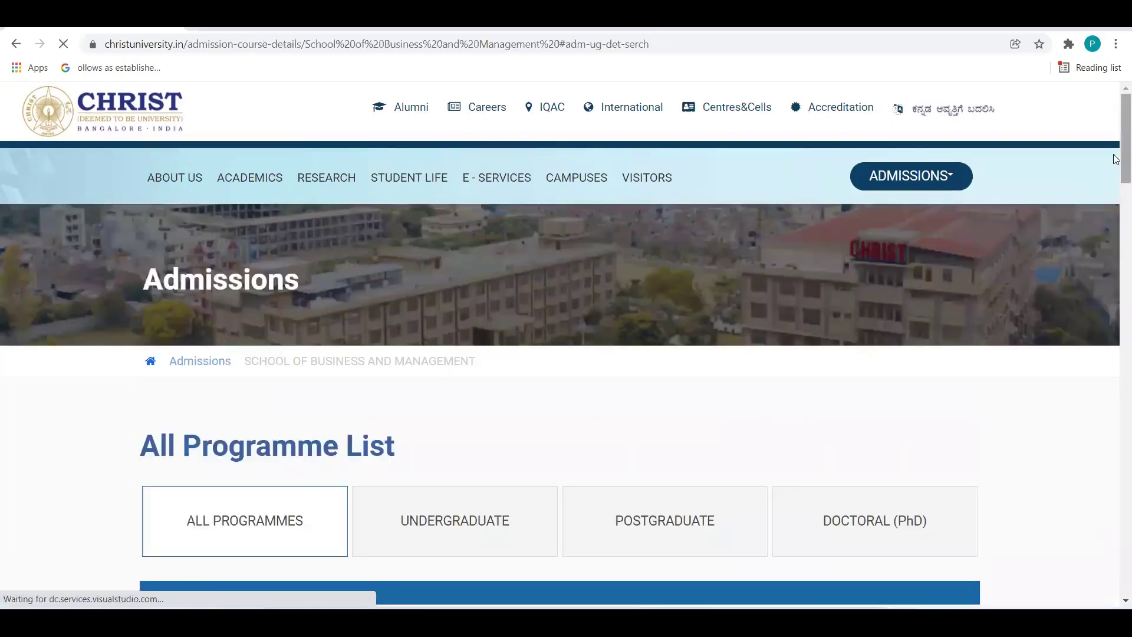
Find the Bangalore Central Campus BBA row in the programme table and apply for it.
{"action": "scroll", "coordinate": [1116, 188], "scroll_direction": "down", "scroll_amount": 2}
{"action": "scroll", "coordinate": [1116, 189], "scroll_direction": "down", "scroll_amount": 8}
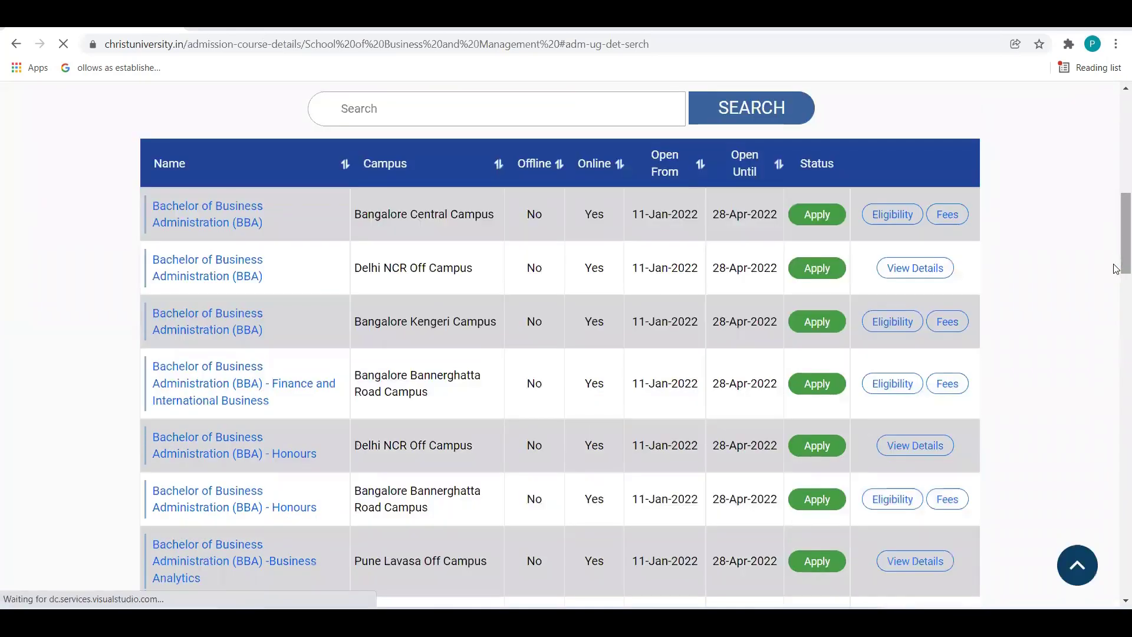
{"action": "scroll", "coordinate": [1116, 269], "scroll_direction": "up", "scroll_amount": 1}
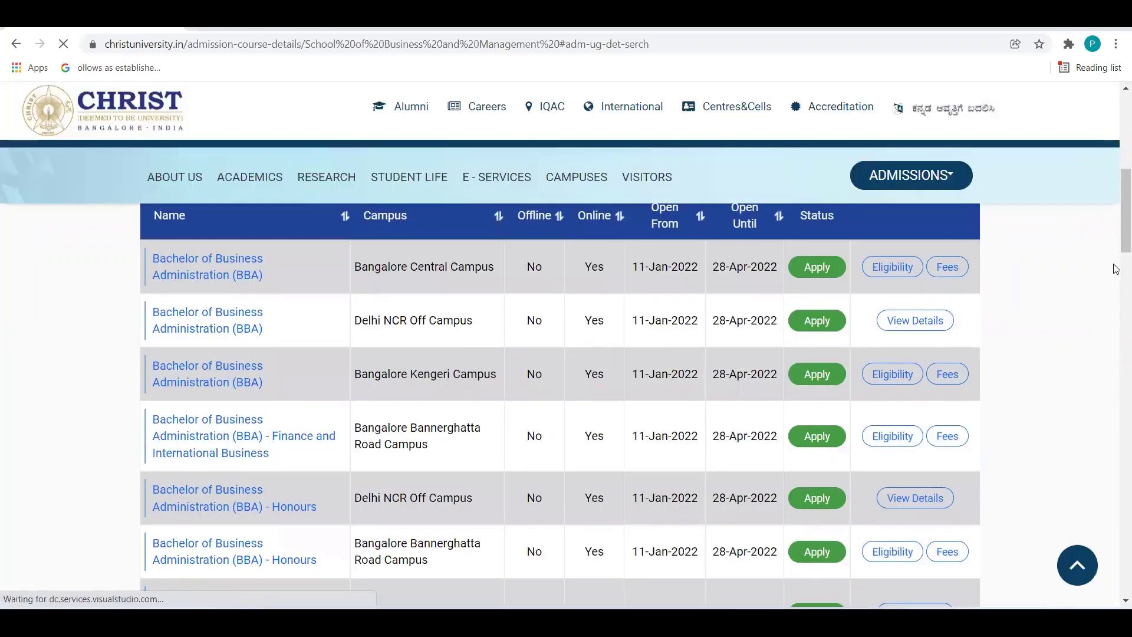
{"action": "scroll", "coordinate": [1116, 236], "scroll_direction": "down", "scroll_amount": 3}
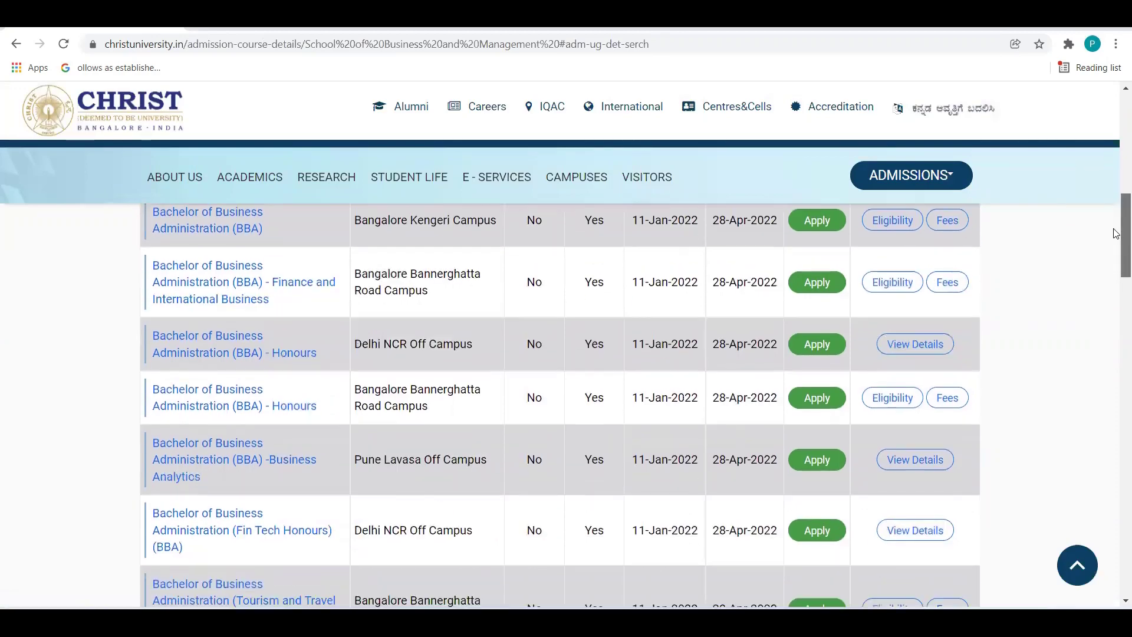
{"action": "scroll", "coordinate": [1116, 224], "scroll_direction": "up", "scroll_amount": 5}
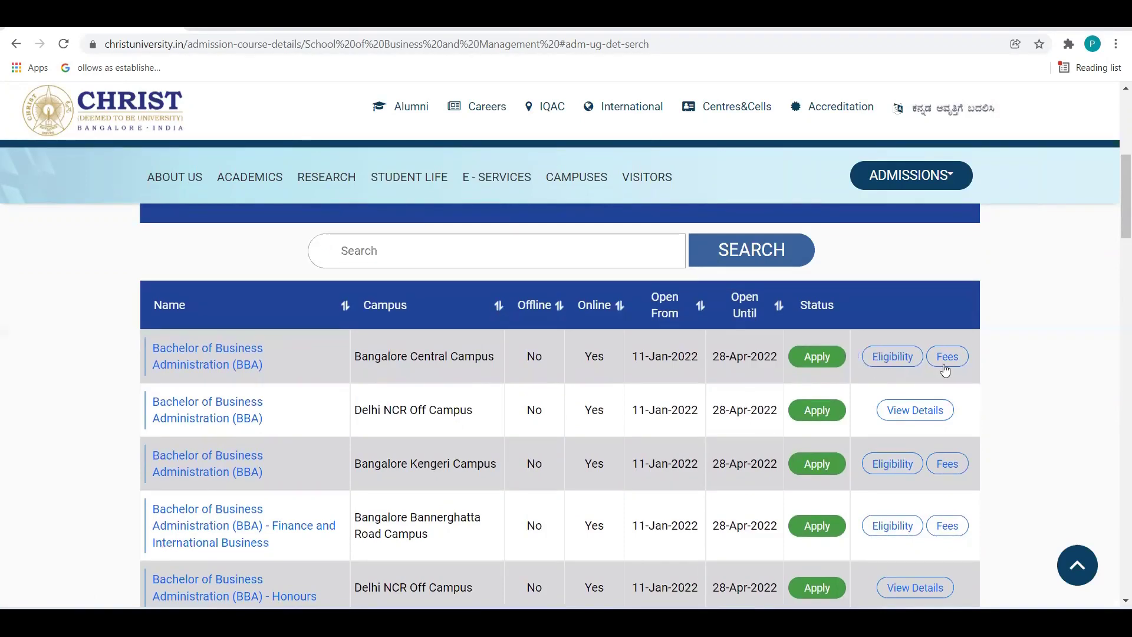
{"action": "left_click", "coordinate": [823, 360]}
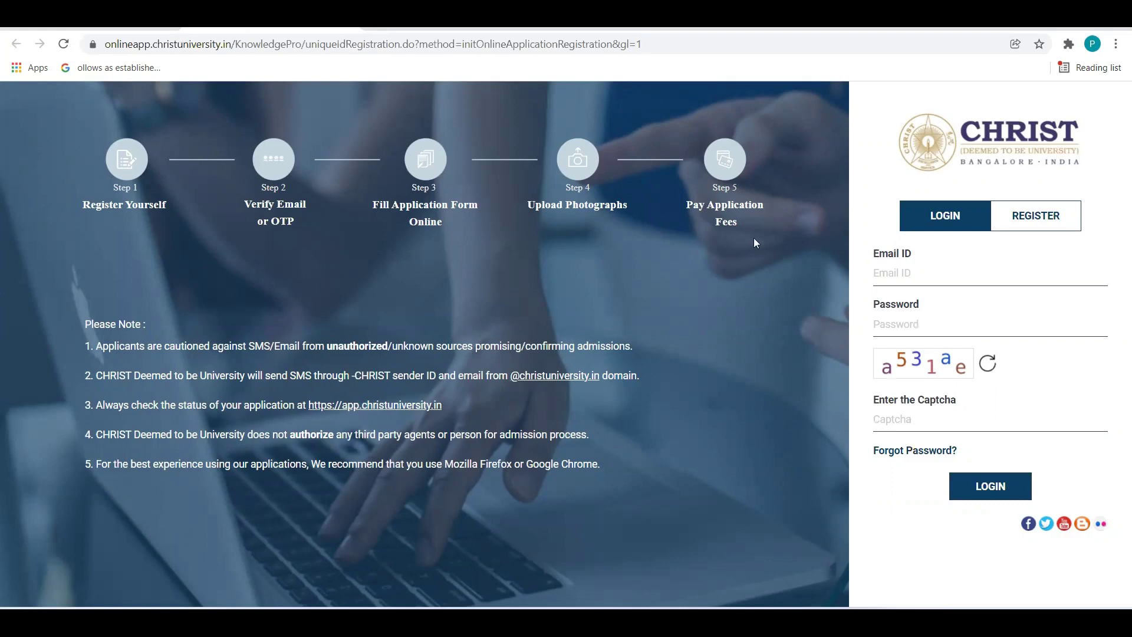
On the registration form, enter the applicant's full name and pick the saved e-mail address.
{"action": "left_click", "coordinate": [1025, 220]}
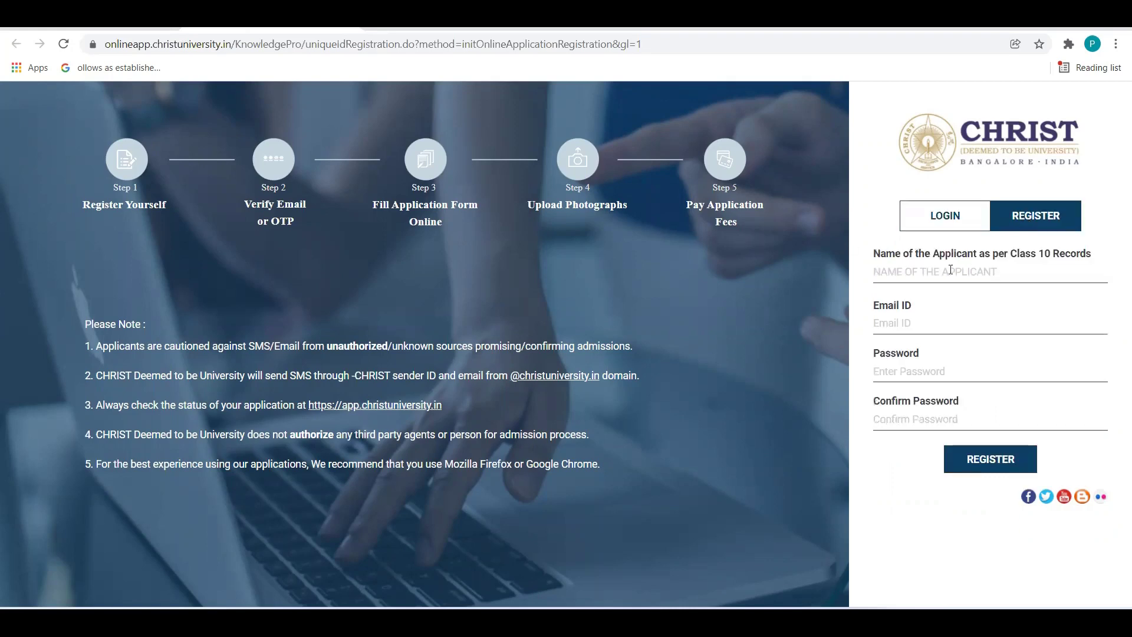
{"action": "left_click", "coordinate": [923, 271]}
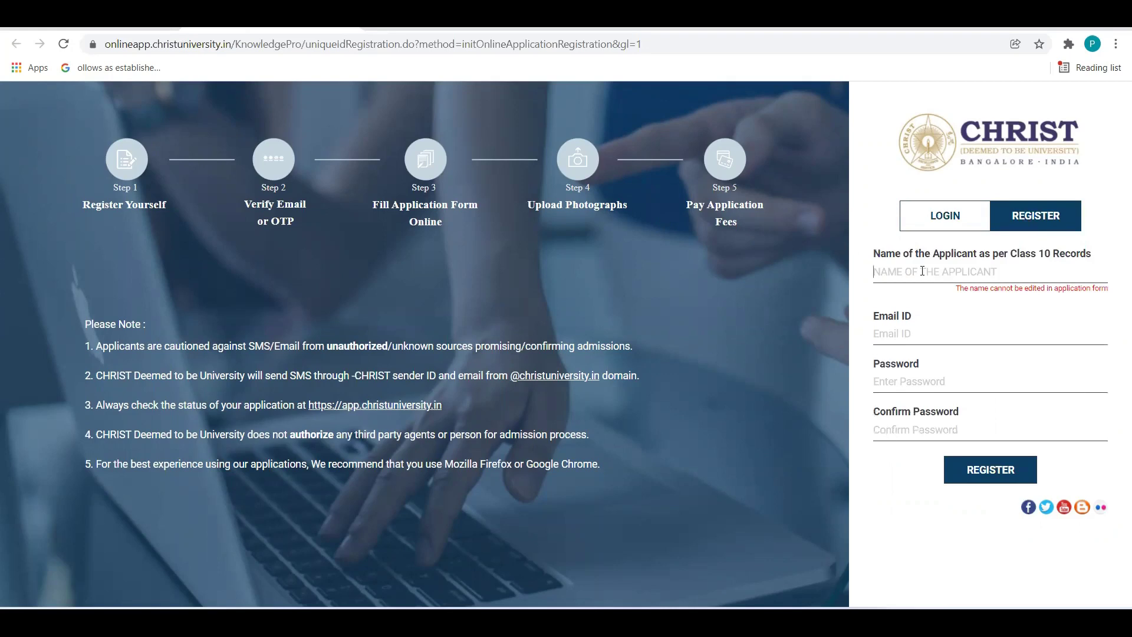
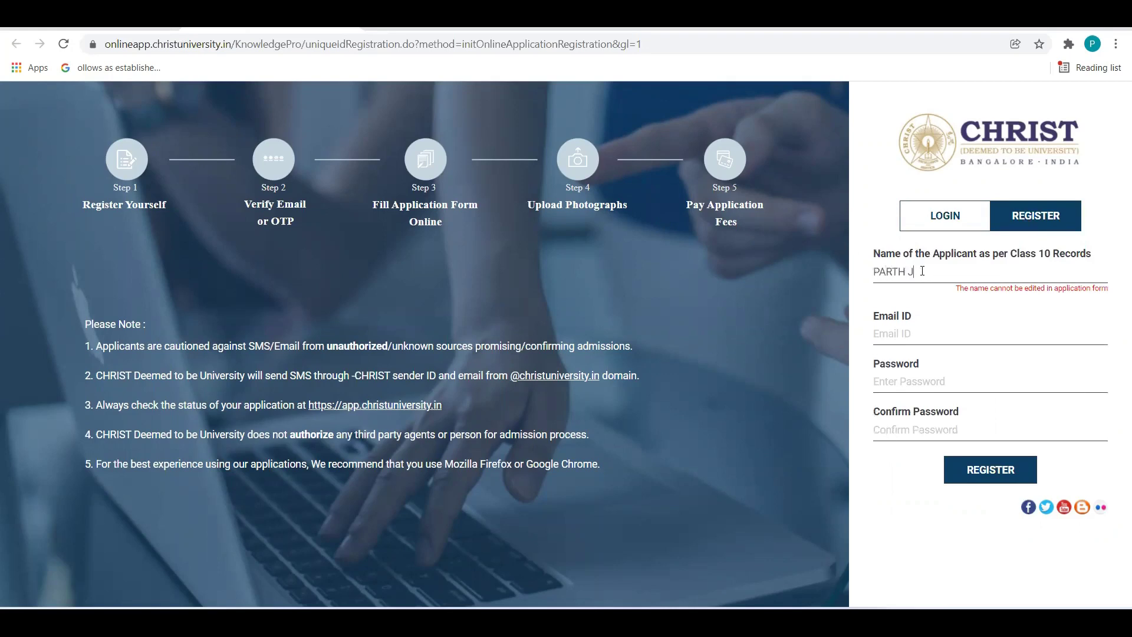
{"action": "left_click", "coordinate": [906, 332]}
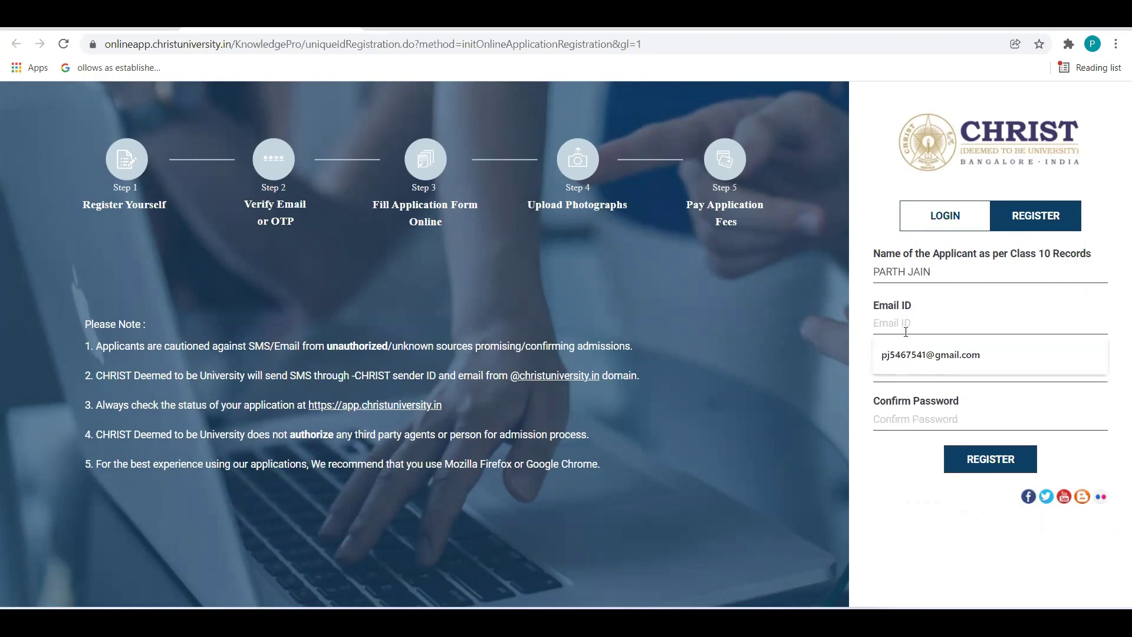
{"action": "left_click", "coordinate": [938, 355]}
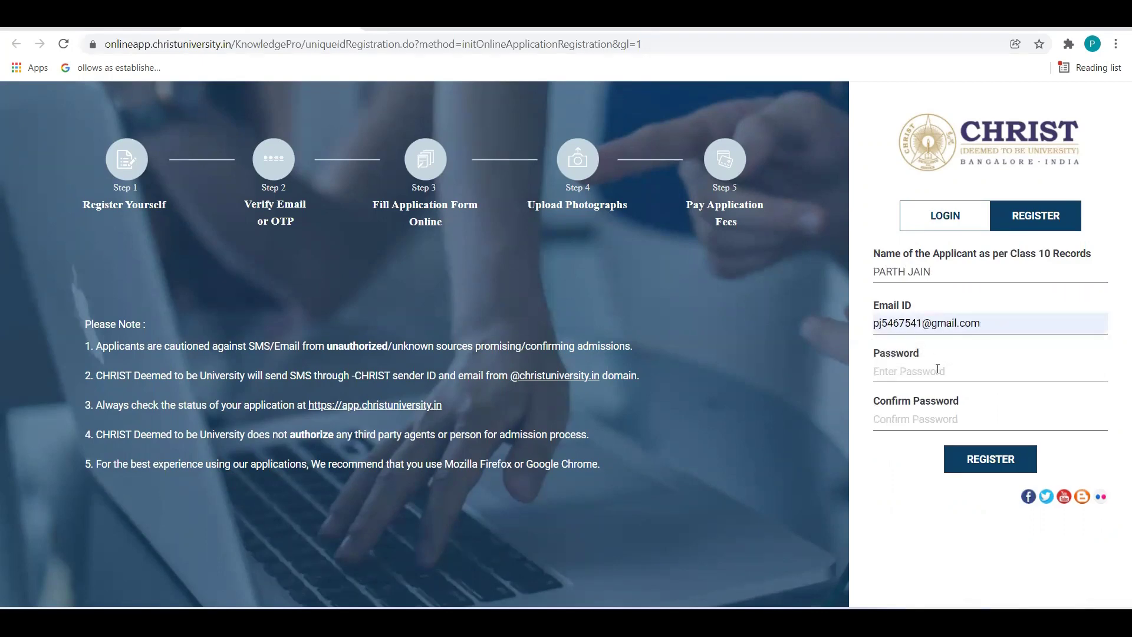
Enter the account password in both Password and Confirm Password, then return to the login form.
{"action": "left_click", "coordinate": [932, 372]}
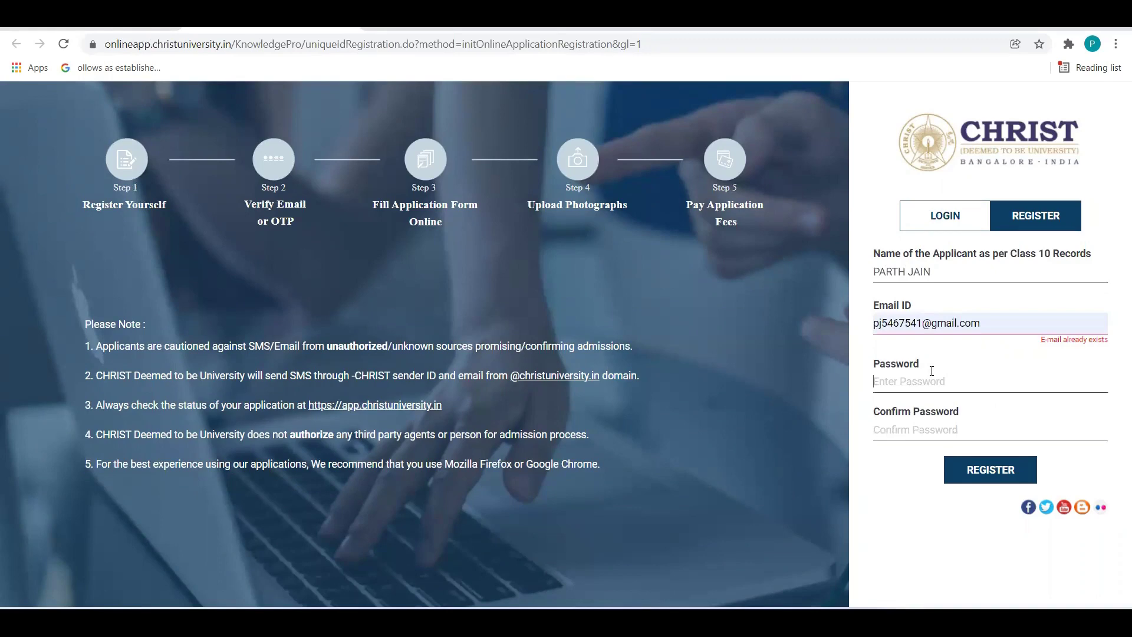
{"action": "type", "text": "123"}
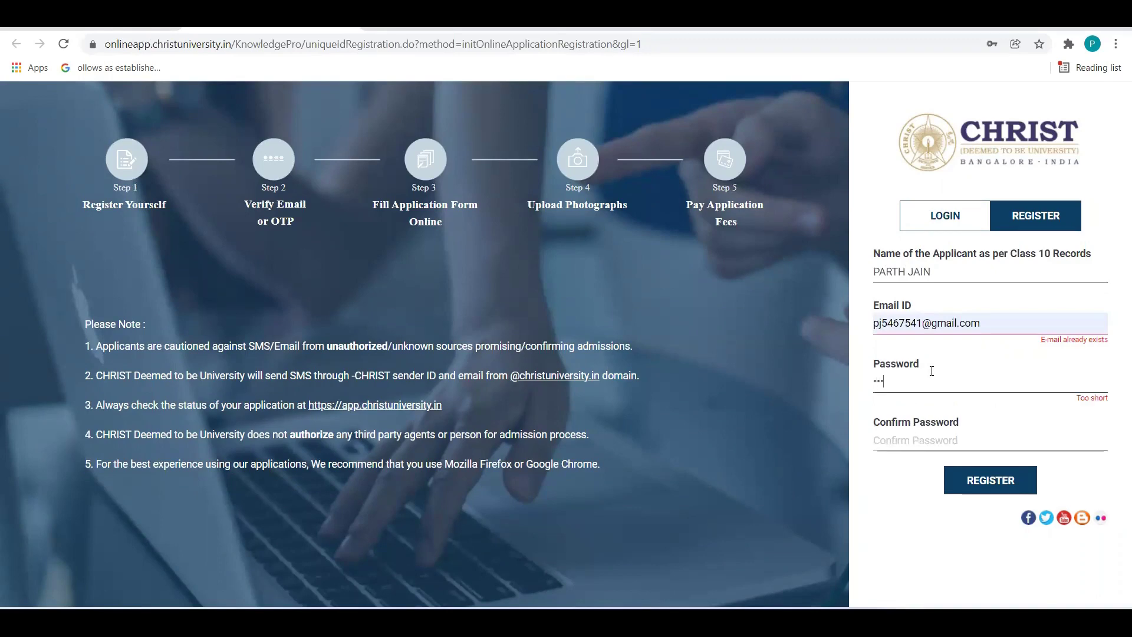
{"action": "type", "text": "4567890"}
{"action": "left_click", "coordinate": [928, 442]}
{"action": "type", "text": "12345"}
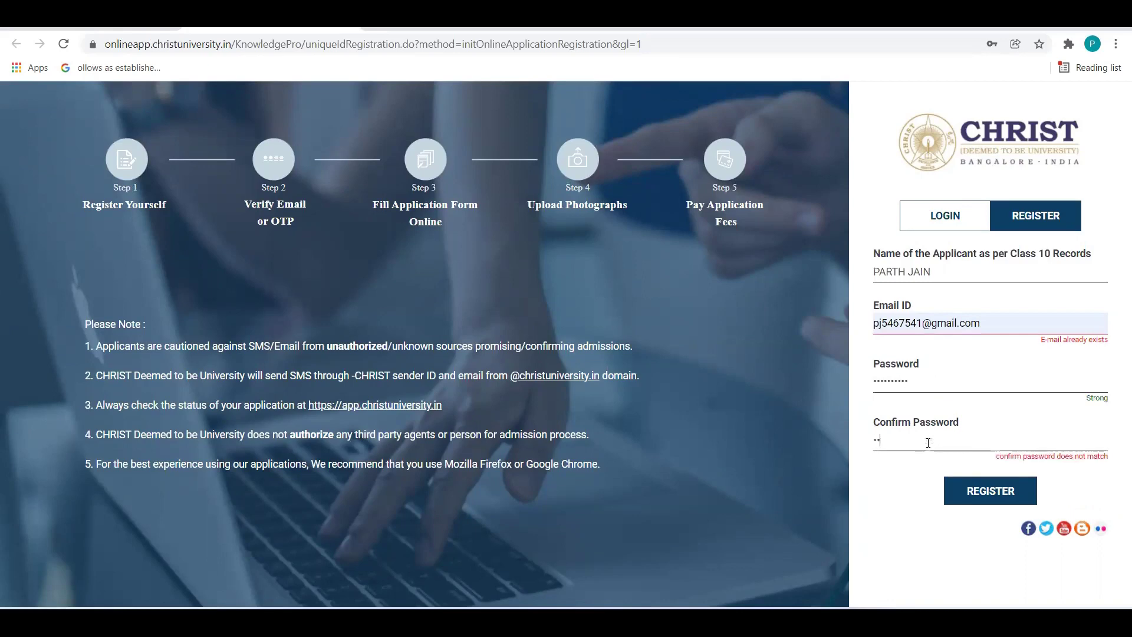
{"action": "type", "text": "67890"}
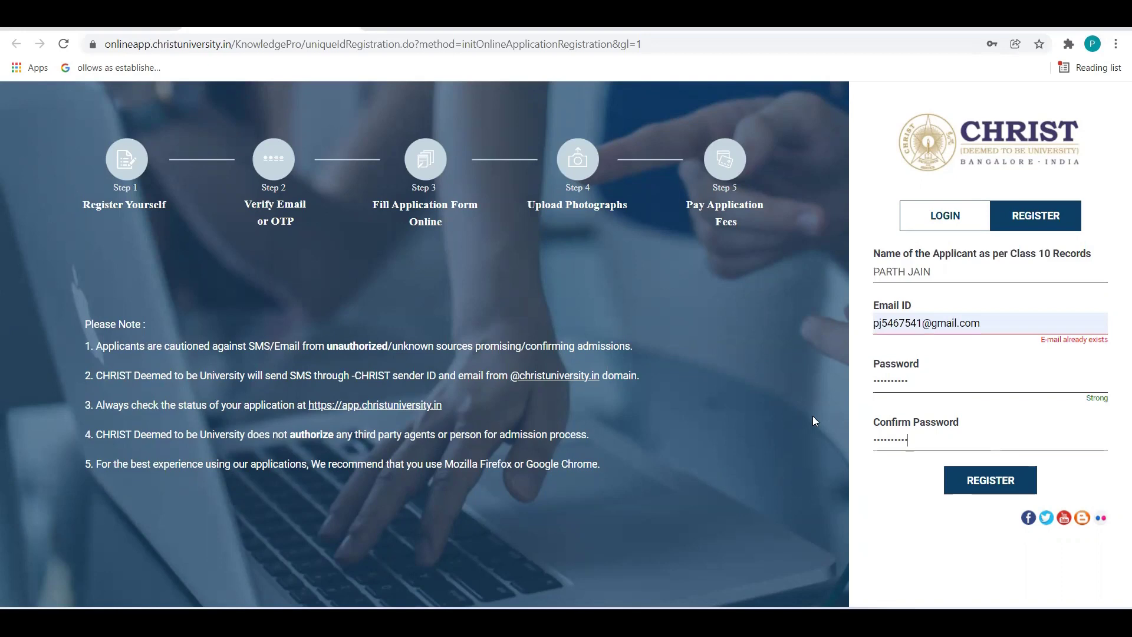
{"action": "left_click", "coordinate": [937, 222]}
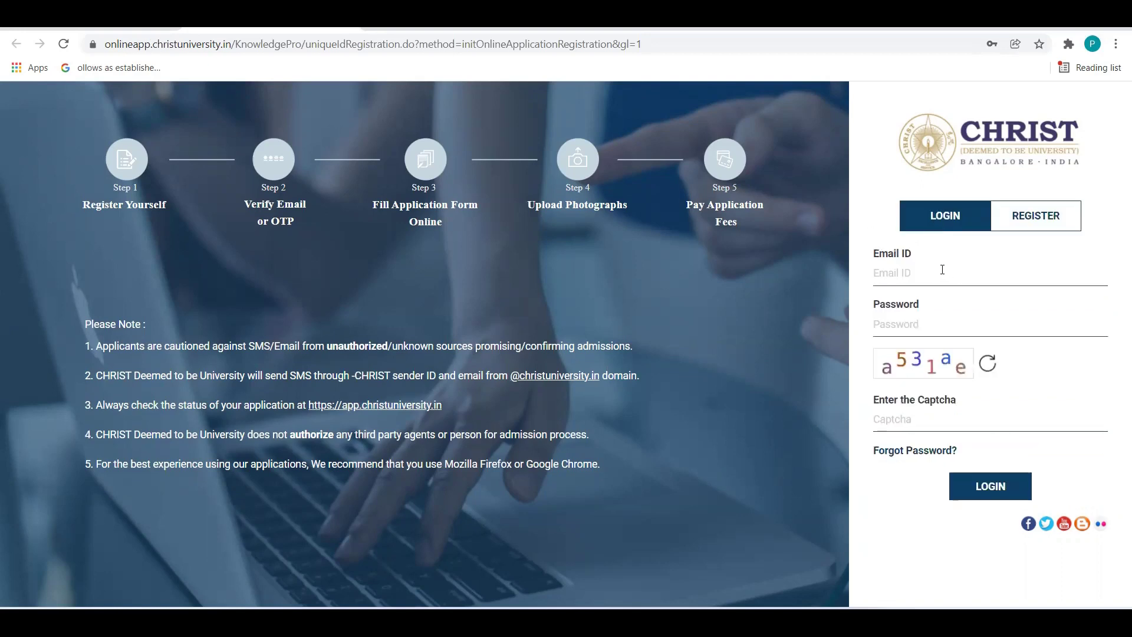
Log in with the saved e-mail, the account password and the displayed captcha code.
{"action": "left_click", "coordinate": [921, 272]}
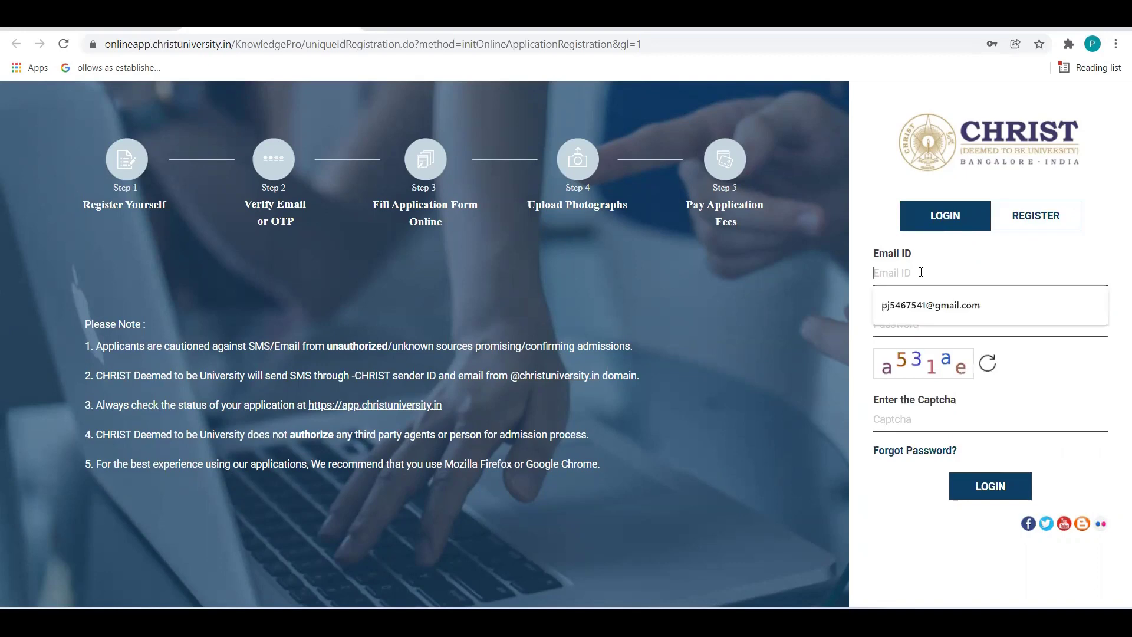
{"action": "left_click", "coordinate": [950, 314]}
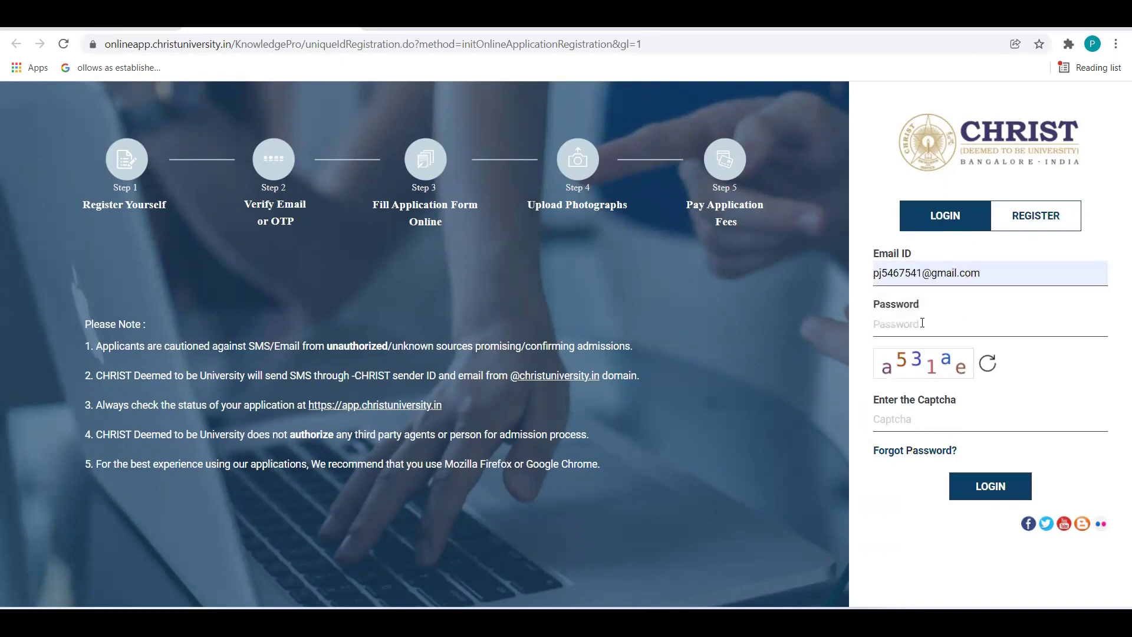
{"action": "left_click", "coordinate": [922, 322]}
{"action": "type", "text": "**********"}
{"action": "left_click", "coordinate": [903, 418]}
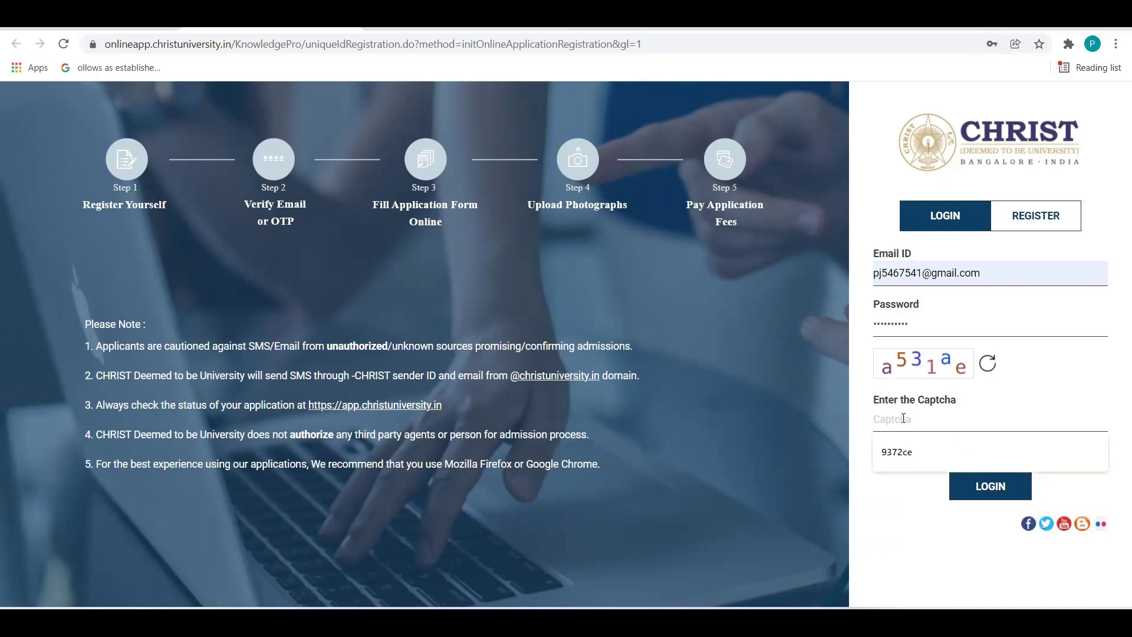
{"action": "type", "text": "a"}
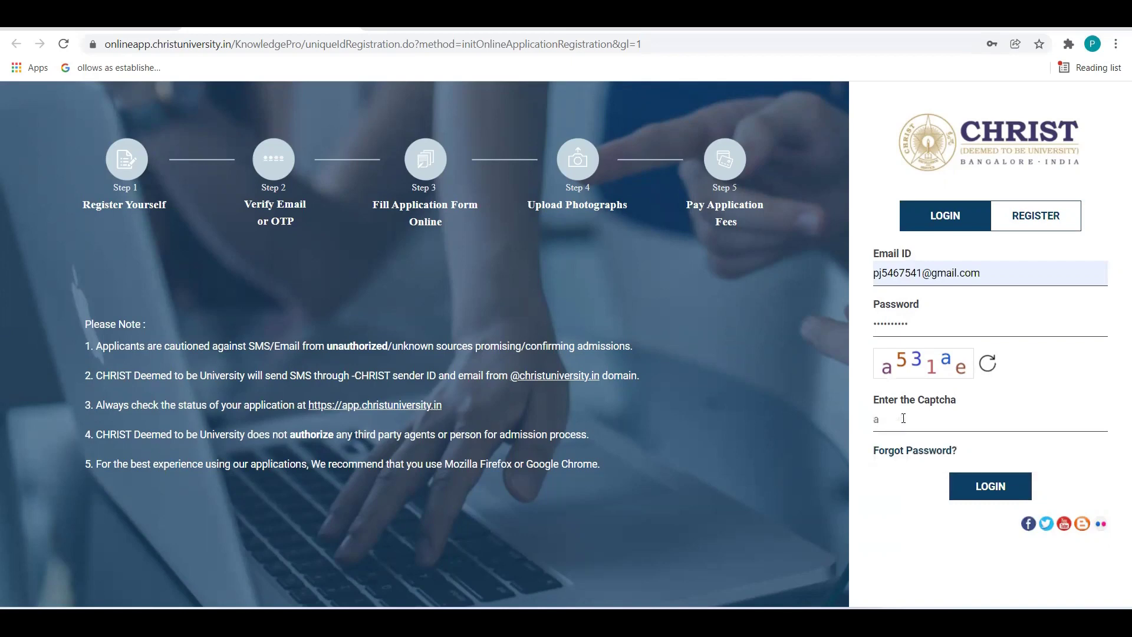
{"action": "type", "text": "531ae"}
{"action": "left_click", "coordinate": [990, 486]}
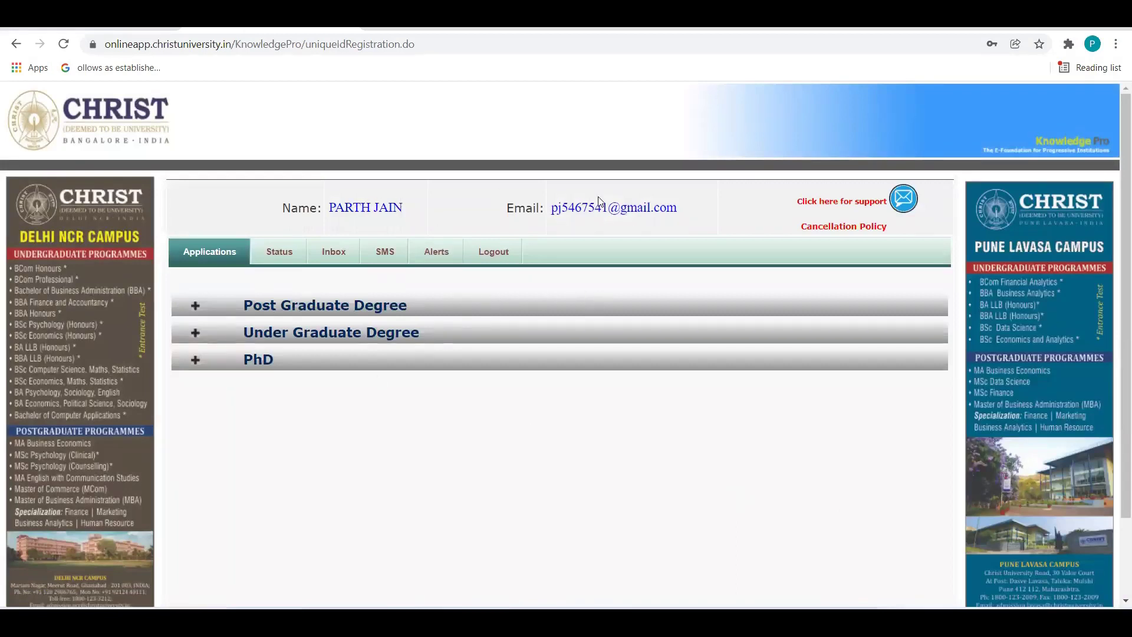
{"action": "left_click_drag", "start_coordinate": [777, 221], "coordinate": [880, 208]}
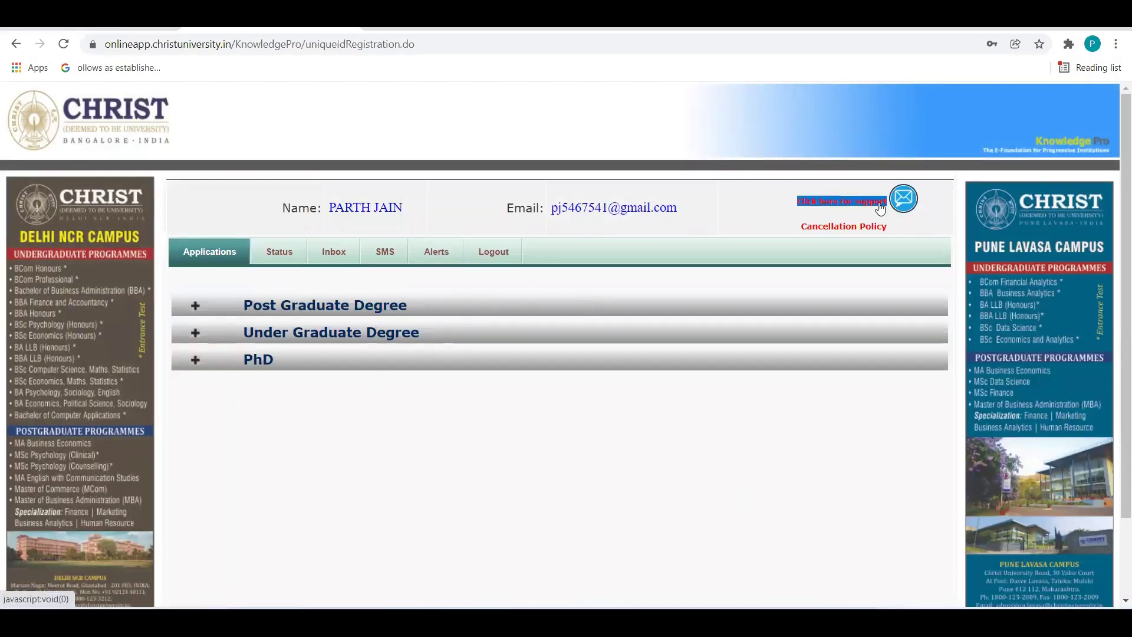
{"action": "left_click", "coordinate": [883, 211]}
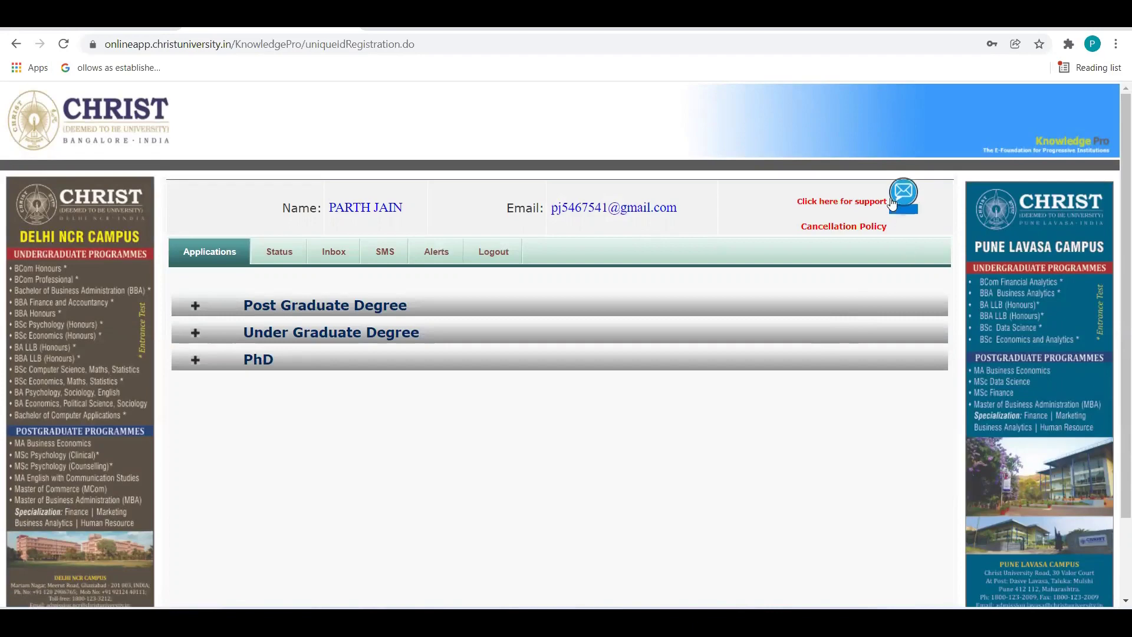
{"action": "triple_click", "coordinate": [844, 229]}
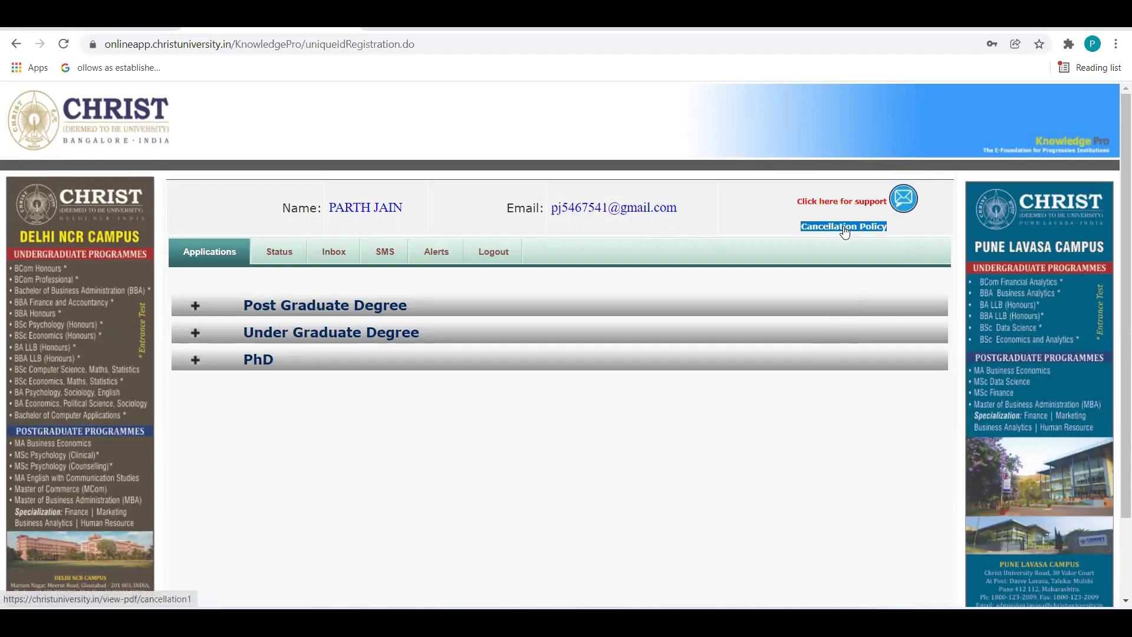
{"action": "left_click", "coordinate": [279, 253]}
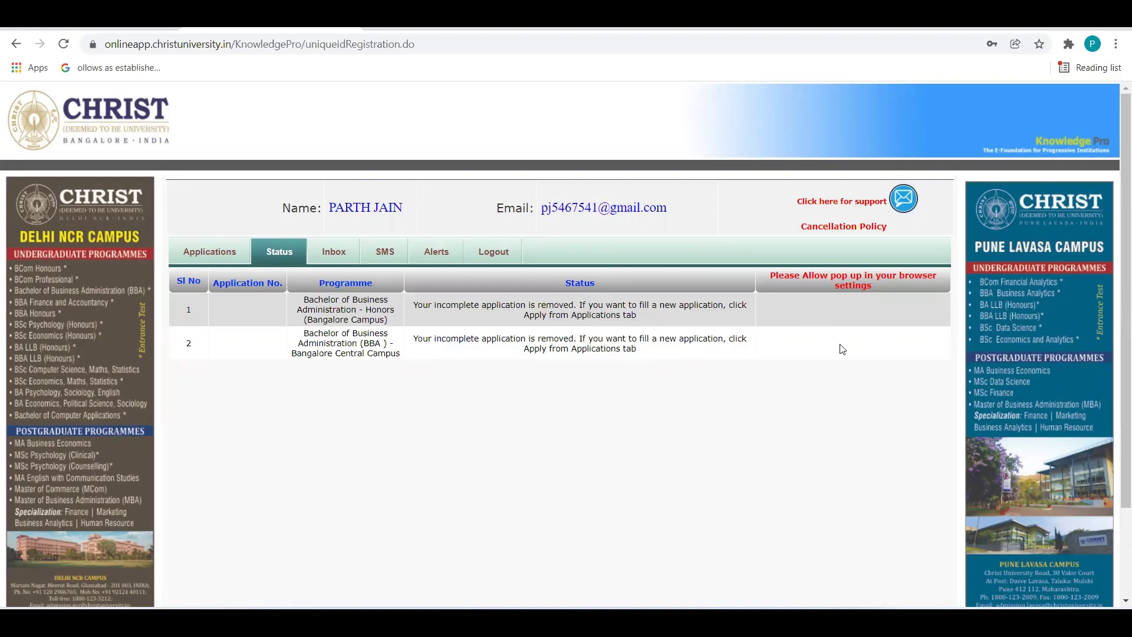
{"action": "left_click", "coordinate": [339, 254]}
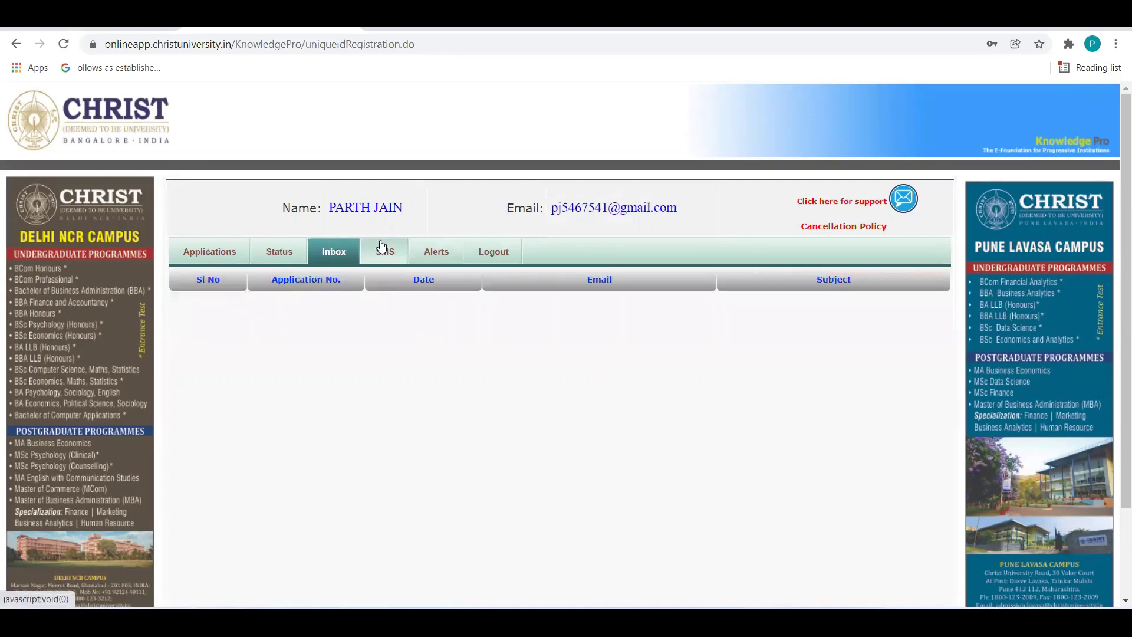
{"action": "left_click", "coordinate": [392, 249]}
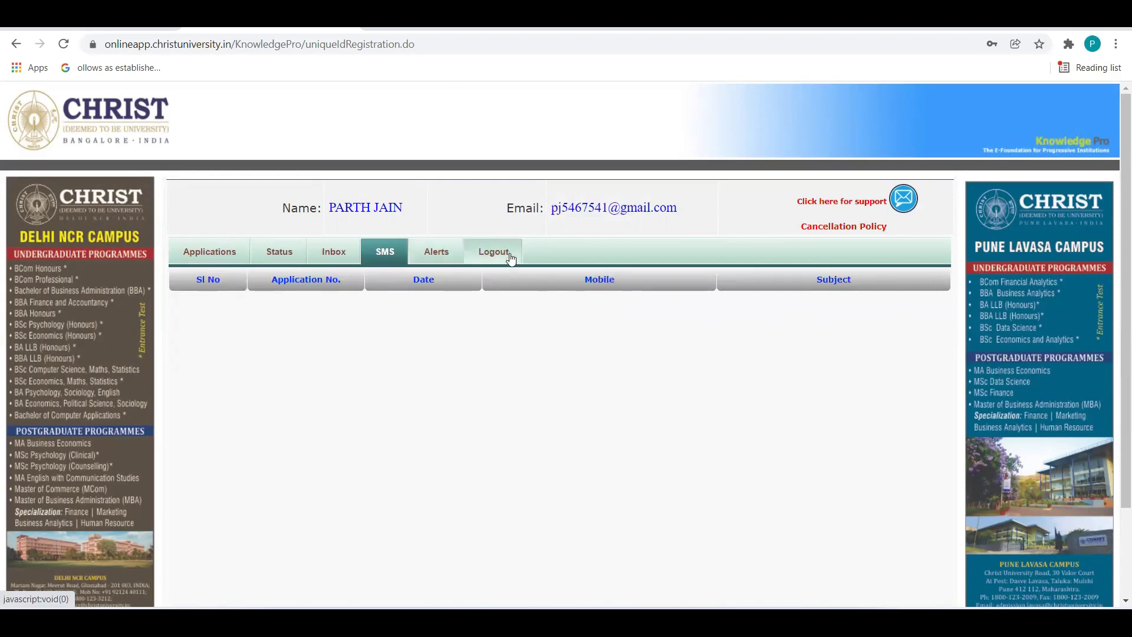
{"action": "left_click", "coordinate": [213, 260]}
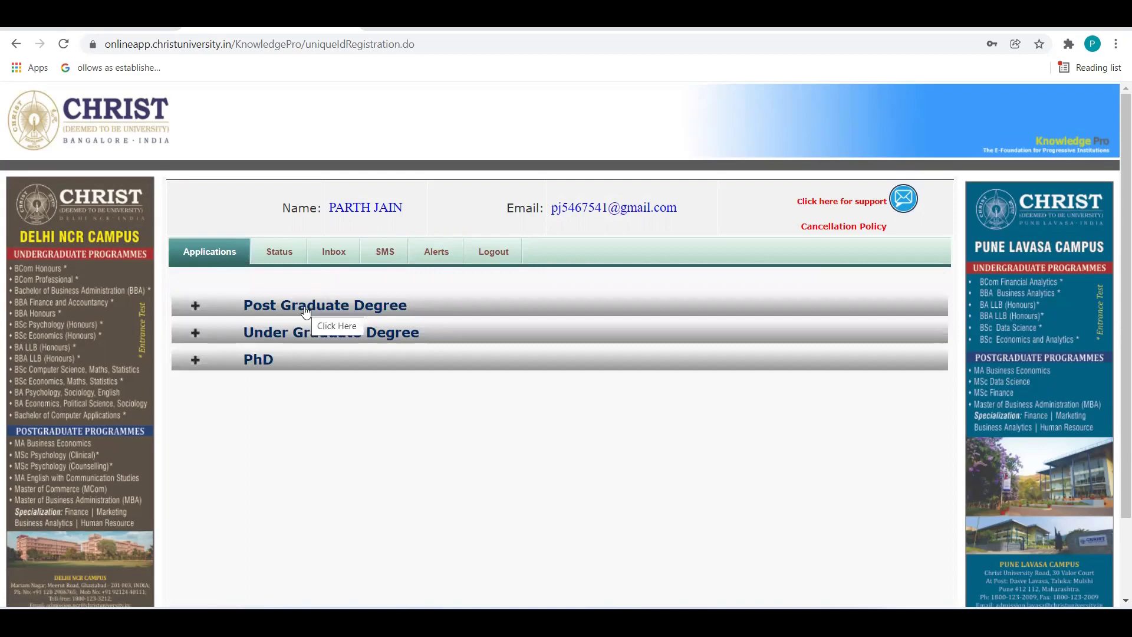
Expand Under Graduate Degree, scroll to Management, and apply online for Bachelor of Business Administration (BBA).
{"action": "left_click", "coordinate": [226, 335]}
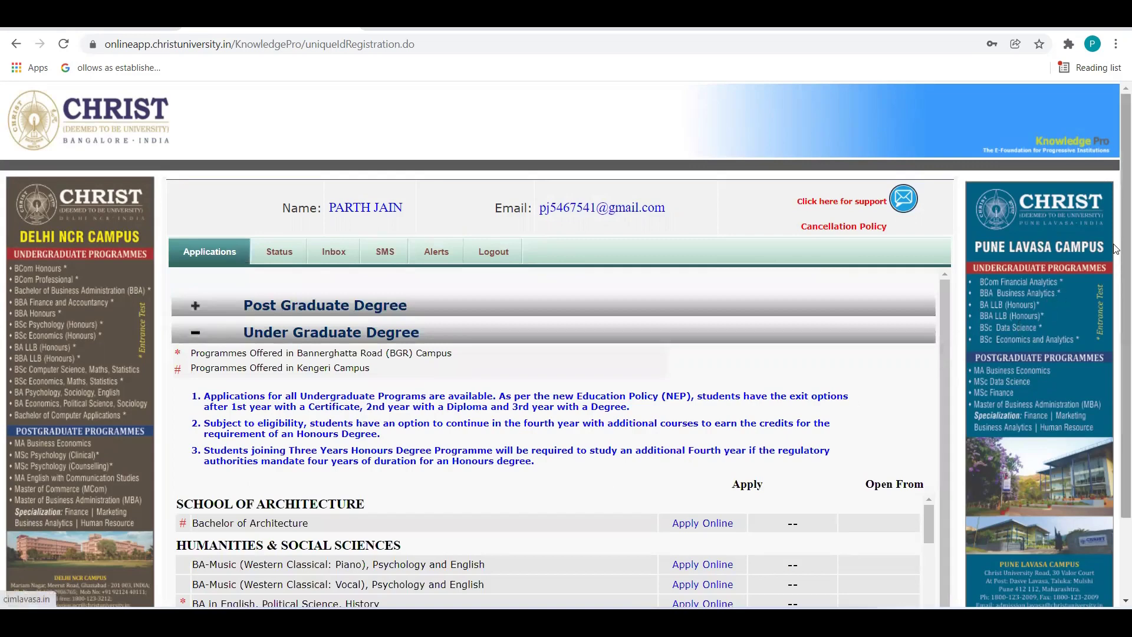
{"action": "scroll", "coordinate": [1114, 282], "scroll_direction": "down", "scroll_amount": 2}
{"action": "scroll", "coordinate": [1115, 282], "scroll_direction": "down", "scroll_amount": 1}
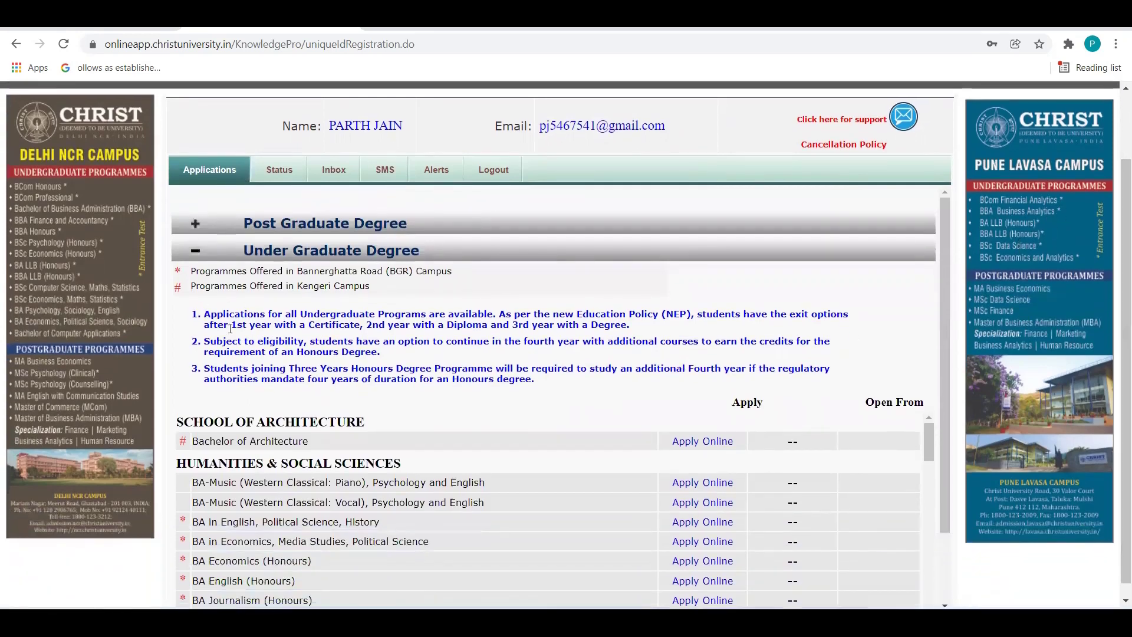
{"action": "left_click_drag", "start_coordinate": [203, 313], "coordinate": [547, 389]}
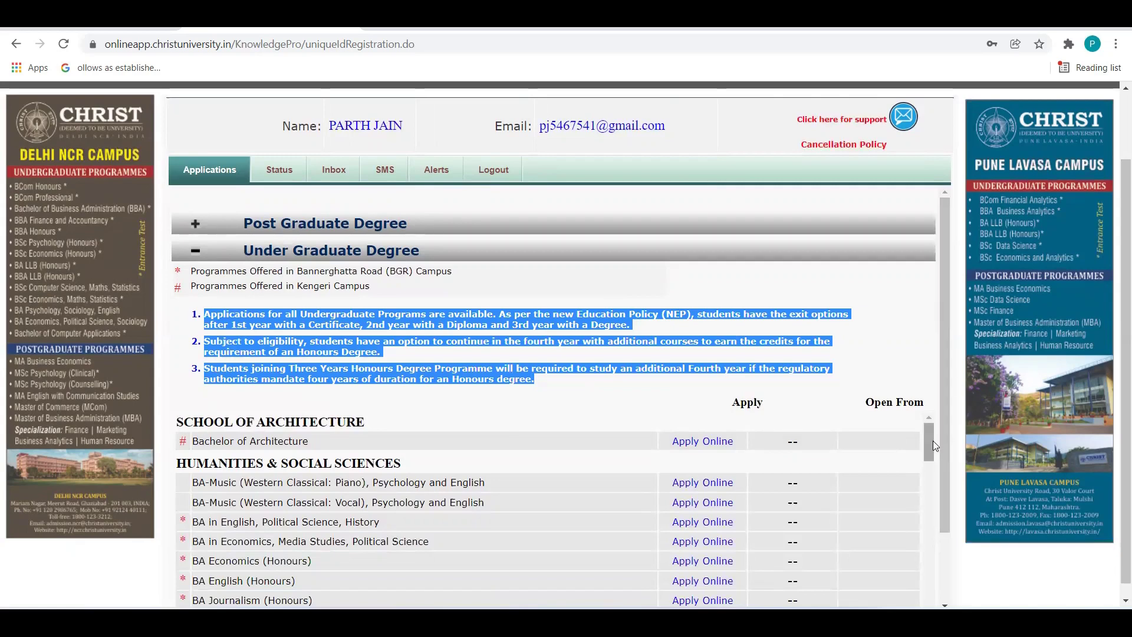
{"action": "left_click_drag", "start_coordinate": [933, 441], "coordinate": [929, 437]}
{"action": "left_click_drag", "start_coordinate": [928, 438], "coordinate": [933, 497]}
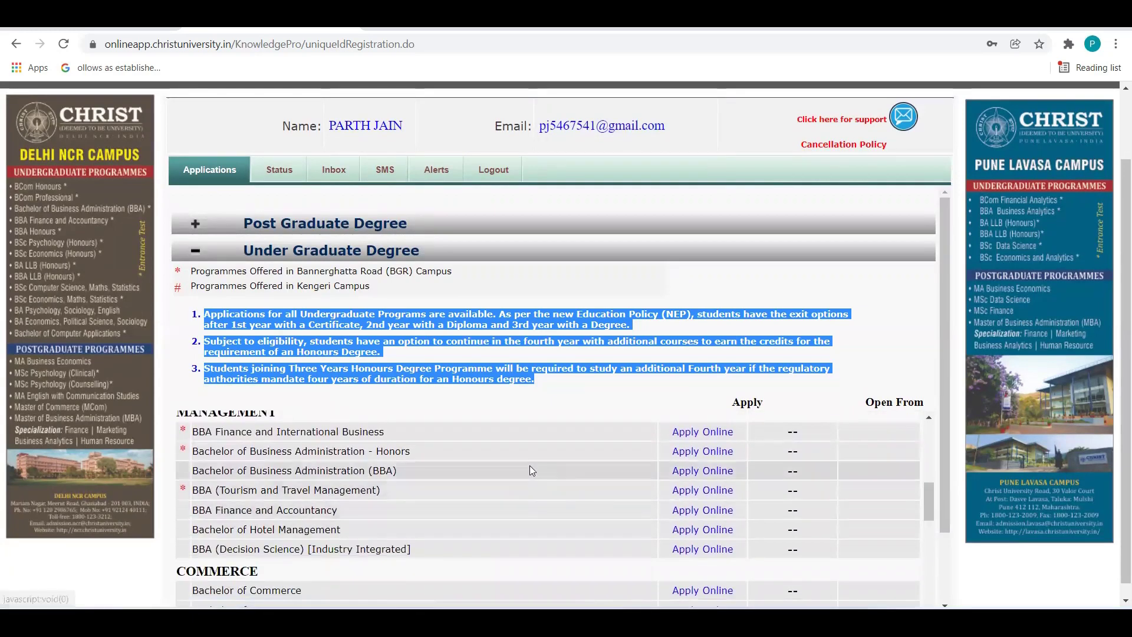
{"action": "left_click", "coordinate": [711, 471]}
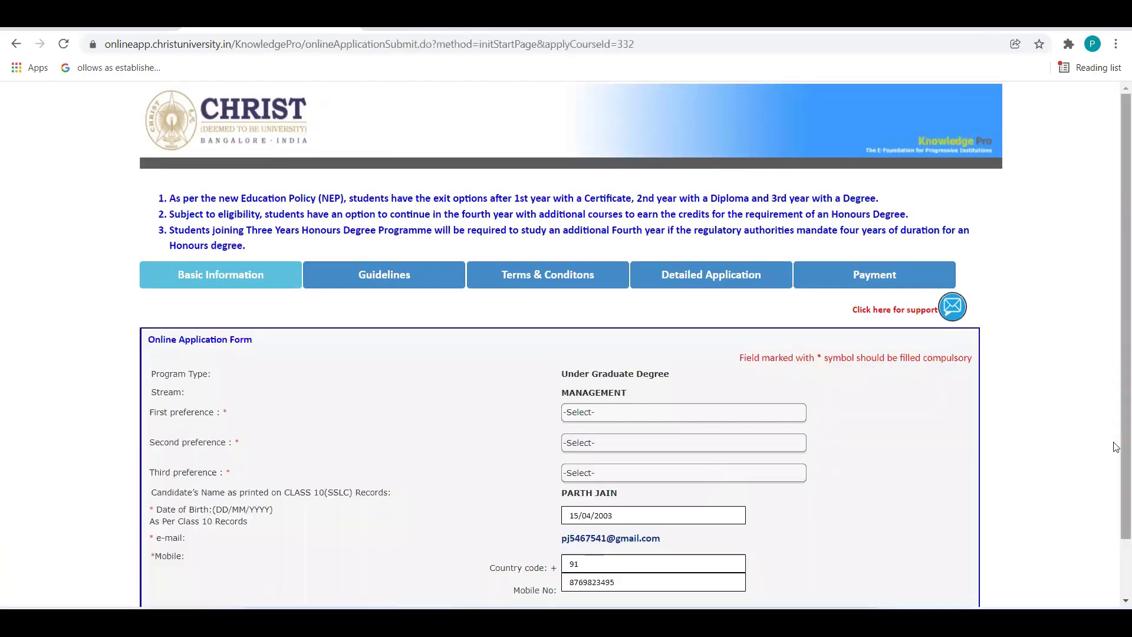
Choose BBA Bangalore Central, Delhi NCR and Bangalore Kengeri as first–third campus preferences, then continue.
{"action": "scroll", "coordinate": [1116, 368], "scroll_direction": "down", "scroll_amount": 1}
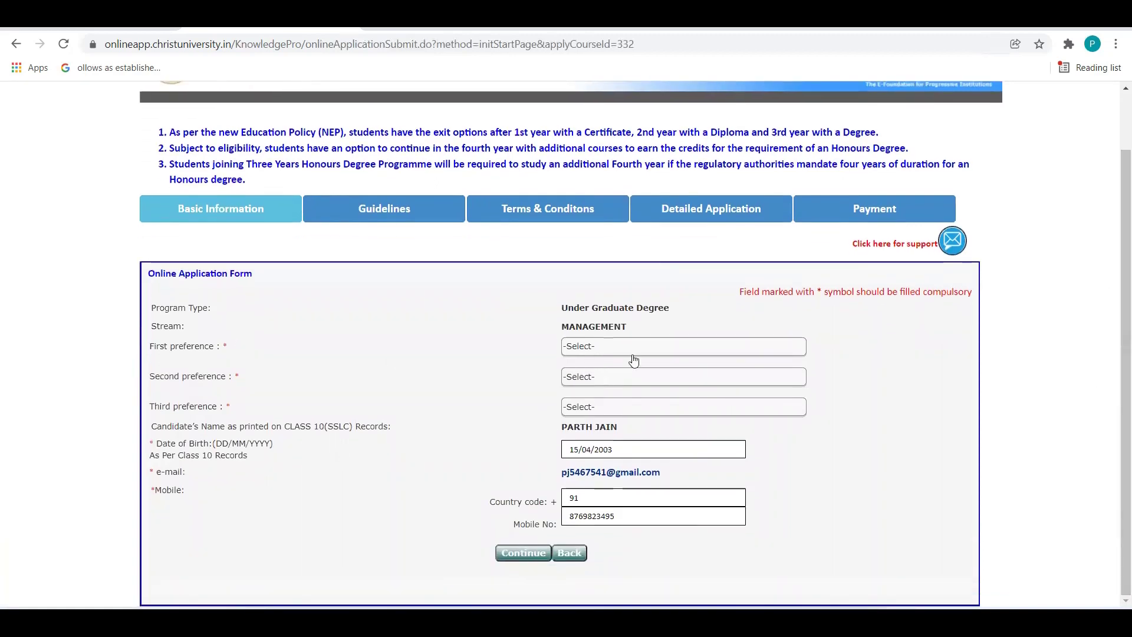
{"action": "left_click", "coordinate": [746, 348]}
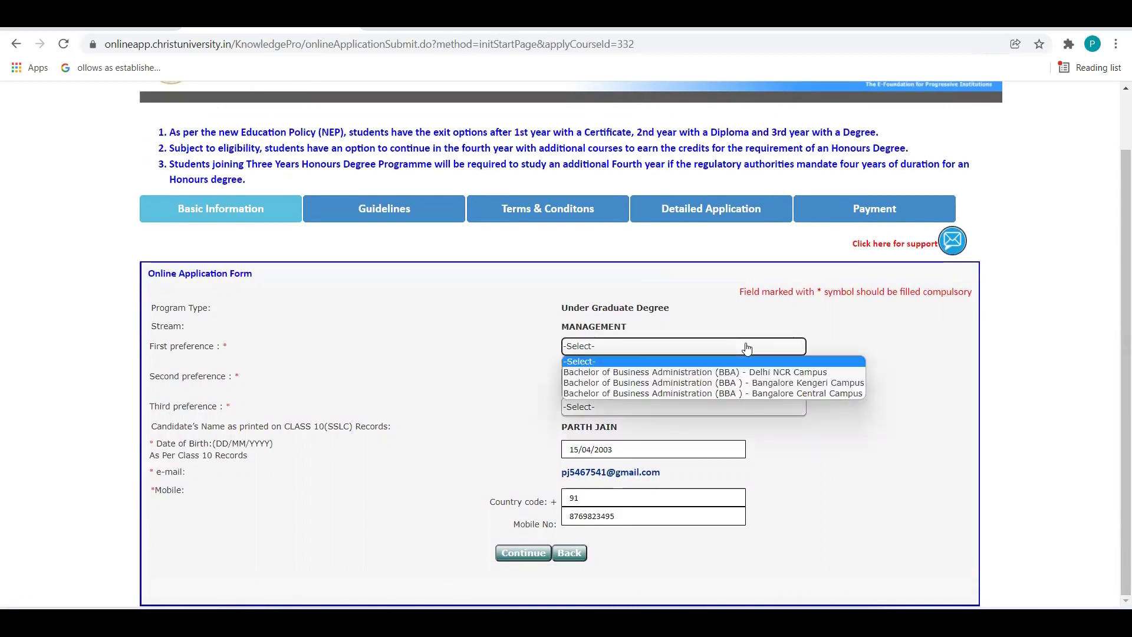
{"action": "left_click", "coordinate": [792, 394]}
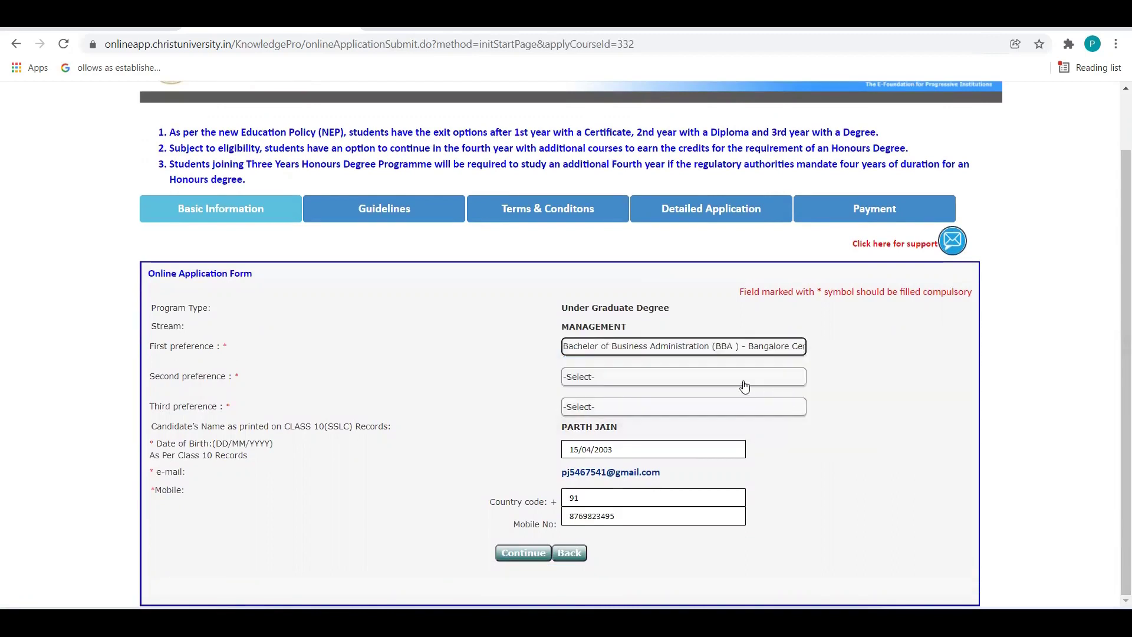
{"action": "left_click", "coordinate": [744, 386]}
{"action": "left_click", "coordinate": [768, 398]}
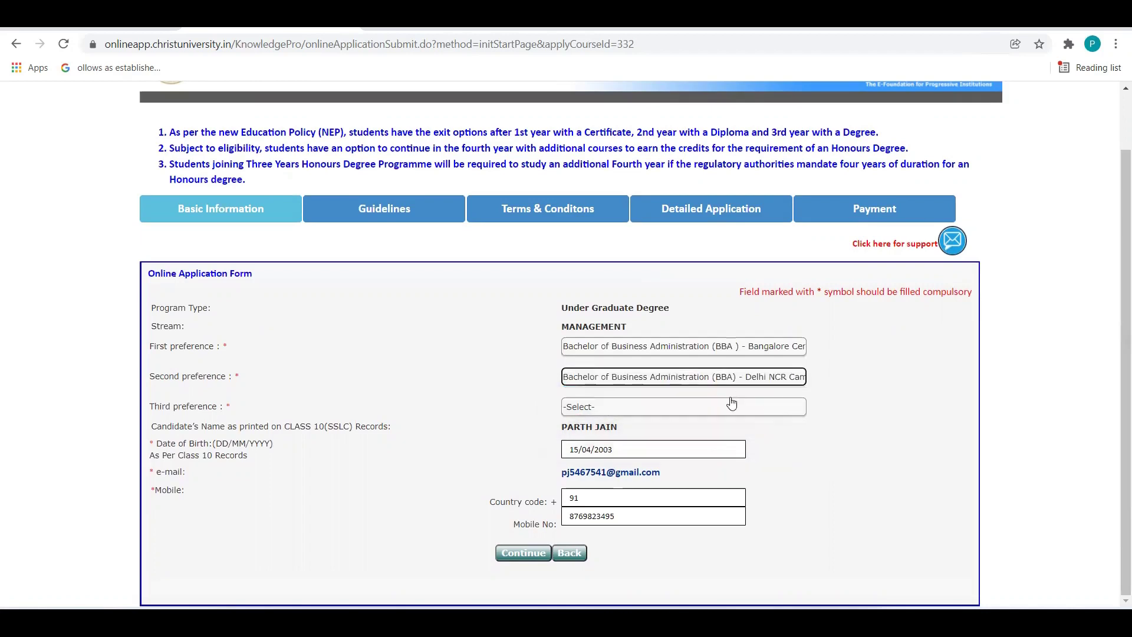
{"action": "left_click", "coordinate": [731, 403]}
{"action": "left_click", "coordinate": [779, 429]}
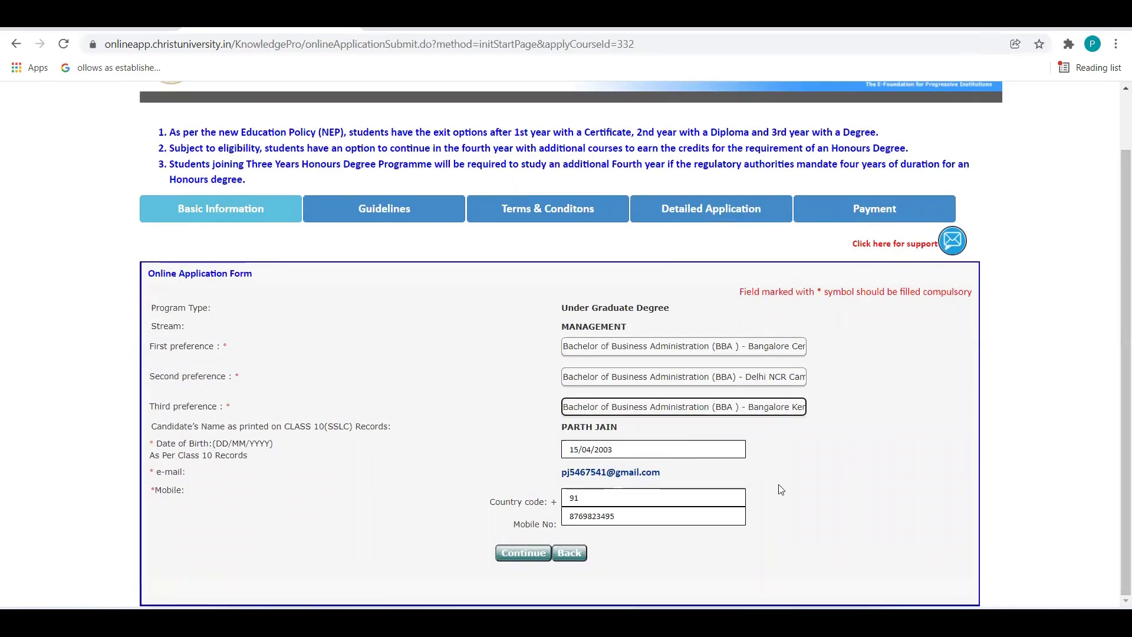
{"action": "left_click", "coordinate": [525, 546]}
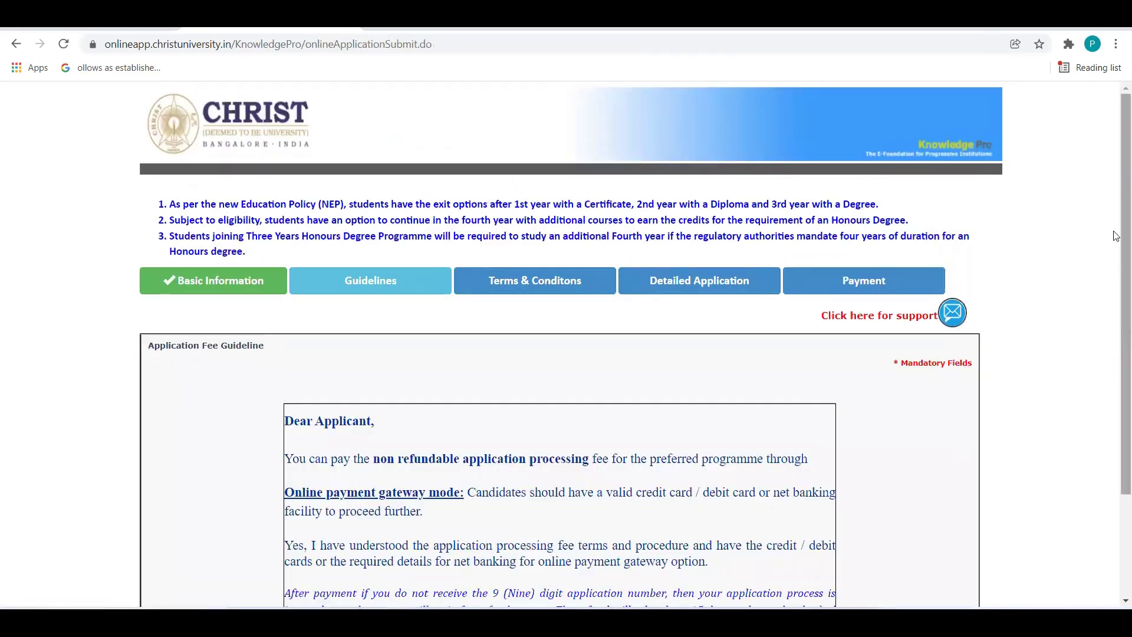
Tick the non-refundable application fee checkbox and accept the fee guideline.
{"action": "left_click_drag", "start_coordinate": [1116, 232], "coordinate": [1113, 334]}
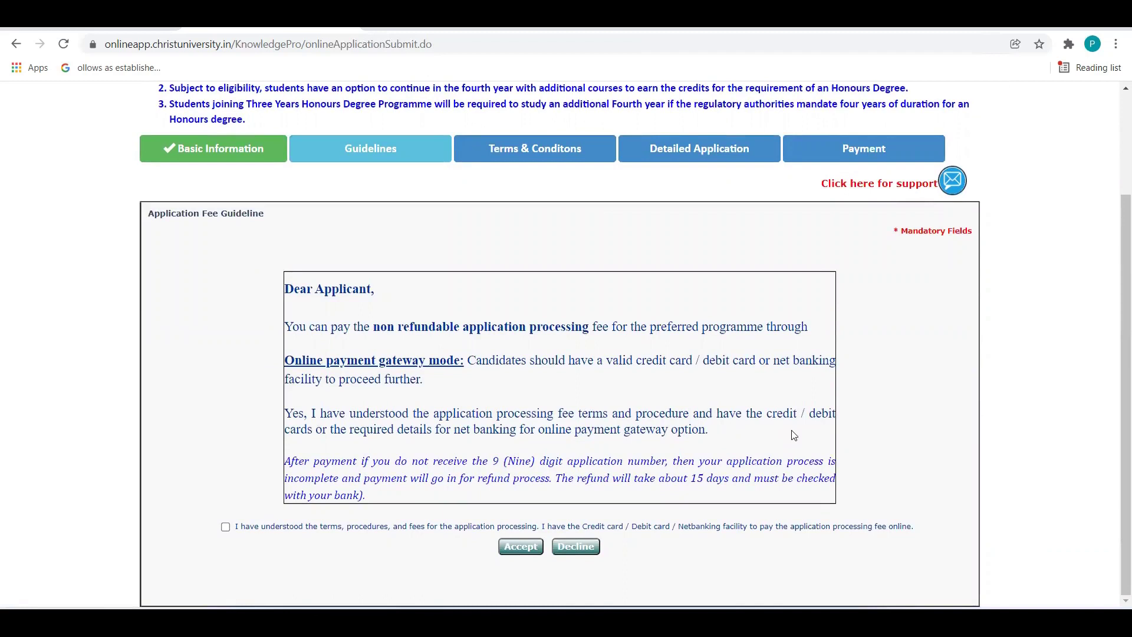
{"action": "left_click", "coordinate": [225, 528]}
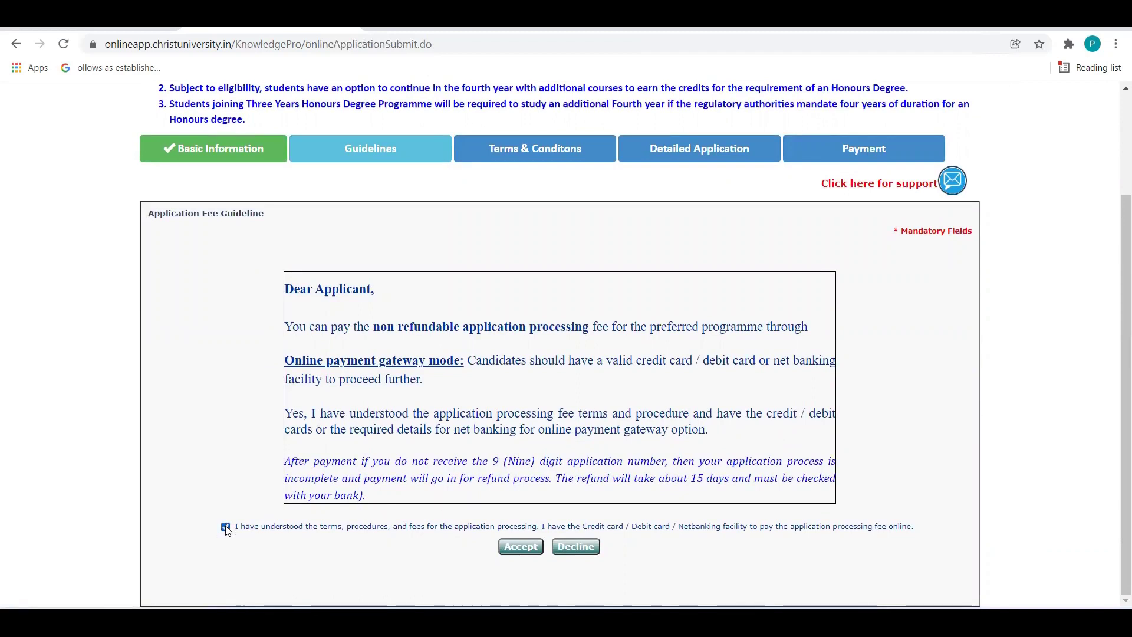
{"action": "left_click", "coordinate": [529, 546]}
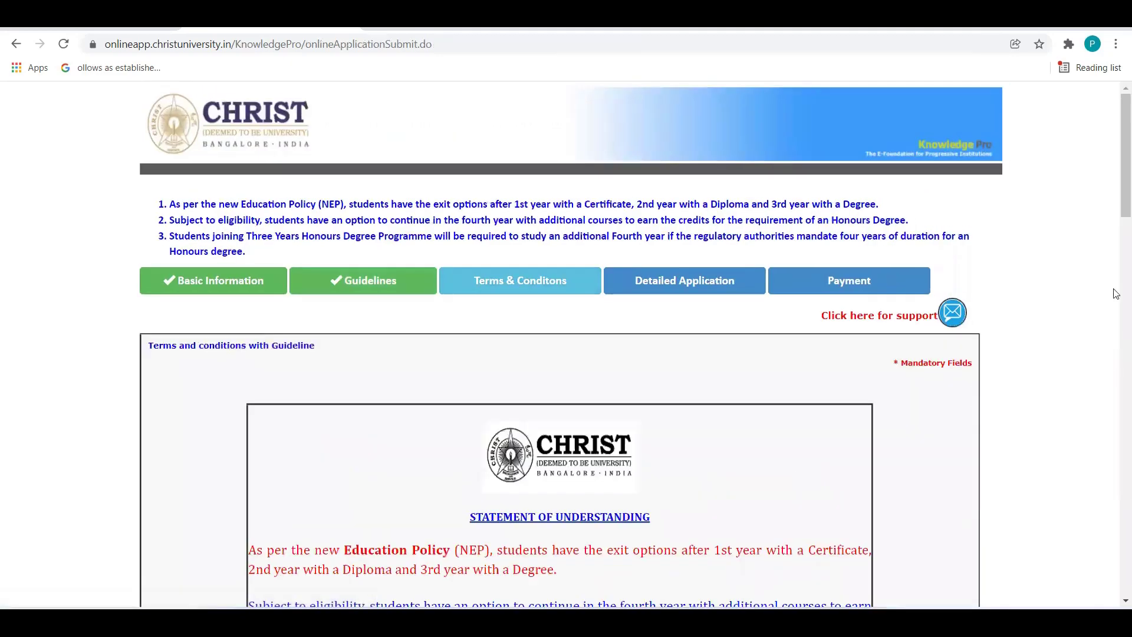
Read the Statement of Understanding, tick the payment-facility, mark-sheet and terms declarations, then accept.
{"action": "left_click_drag", "start_coordinate": [1114, 185], "coordinate": [1116, 259]}
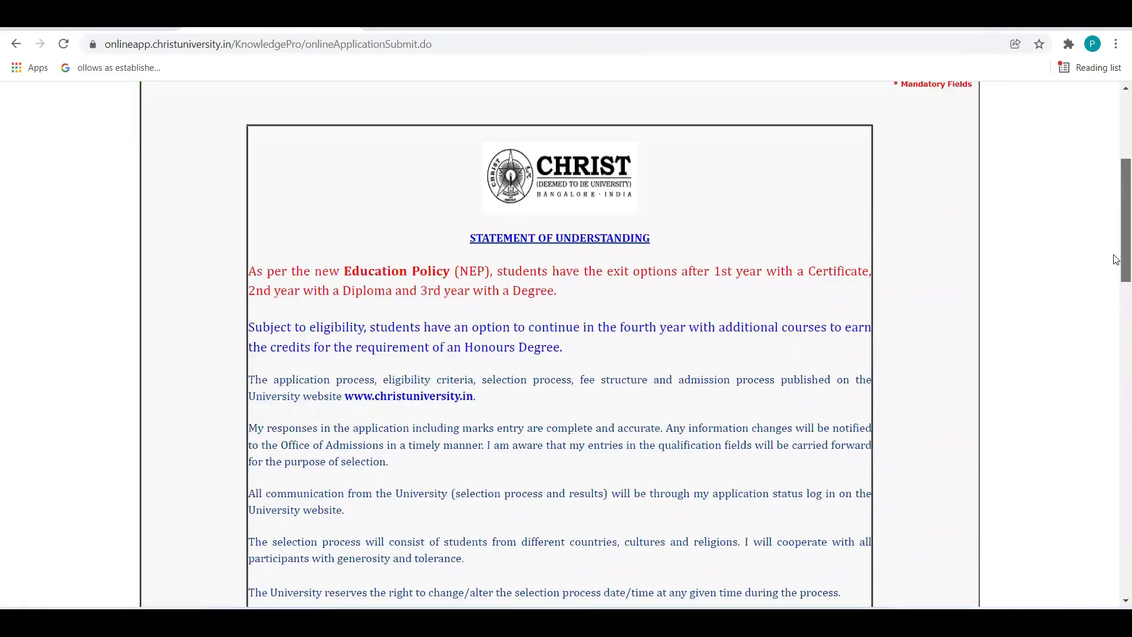
{"action": "scroll", "coordinate": [1116, 259], "scroll_direction": "down", "scroll_amount": 1}
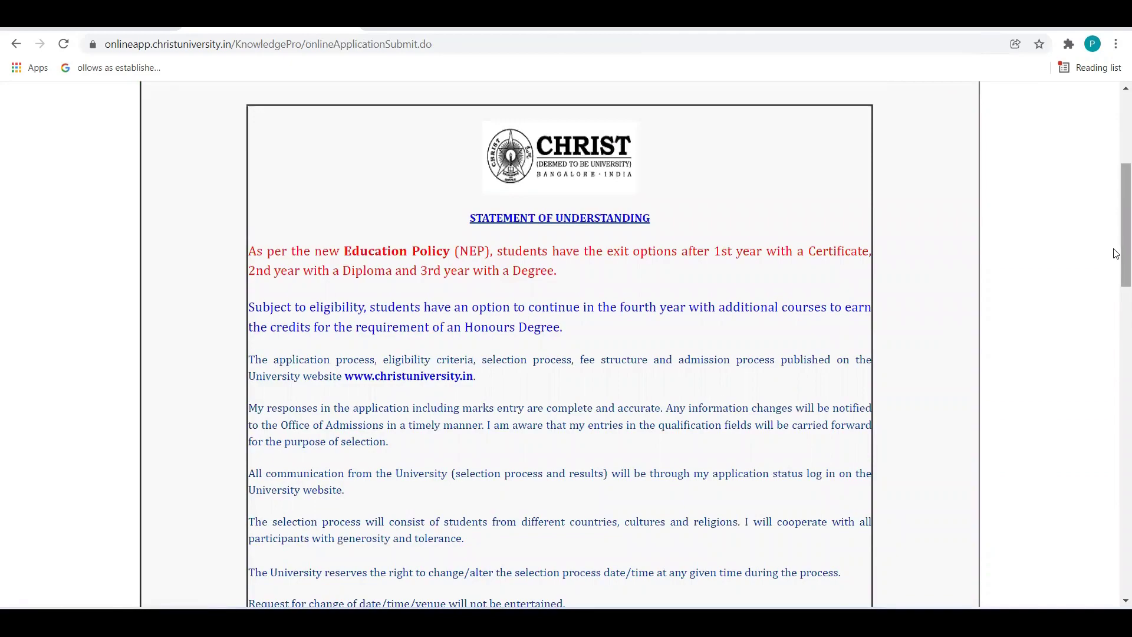
{"action": "scroll", "coordinate": [1116, 223], "scroll_direction": "down", "scroll_amount": 8}
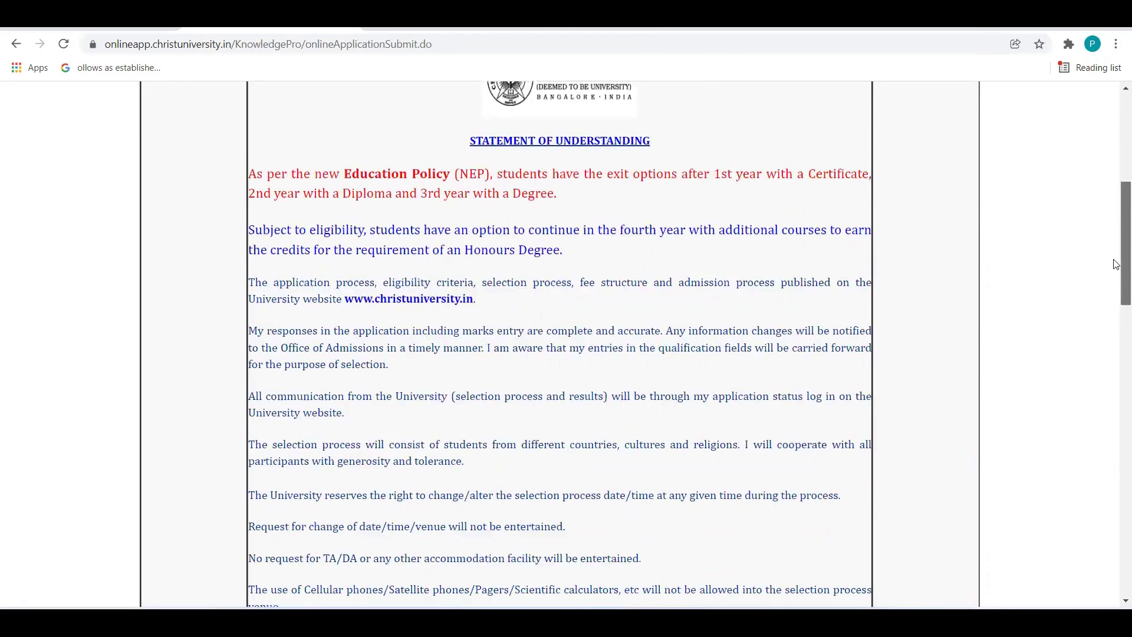
{"action": "scroll", "coordinate": [1116, 377], "scroll_direction": "down", "scroll_amount": 4}
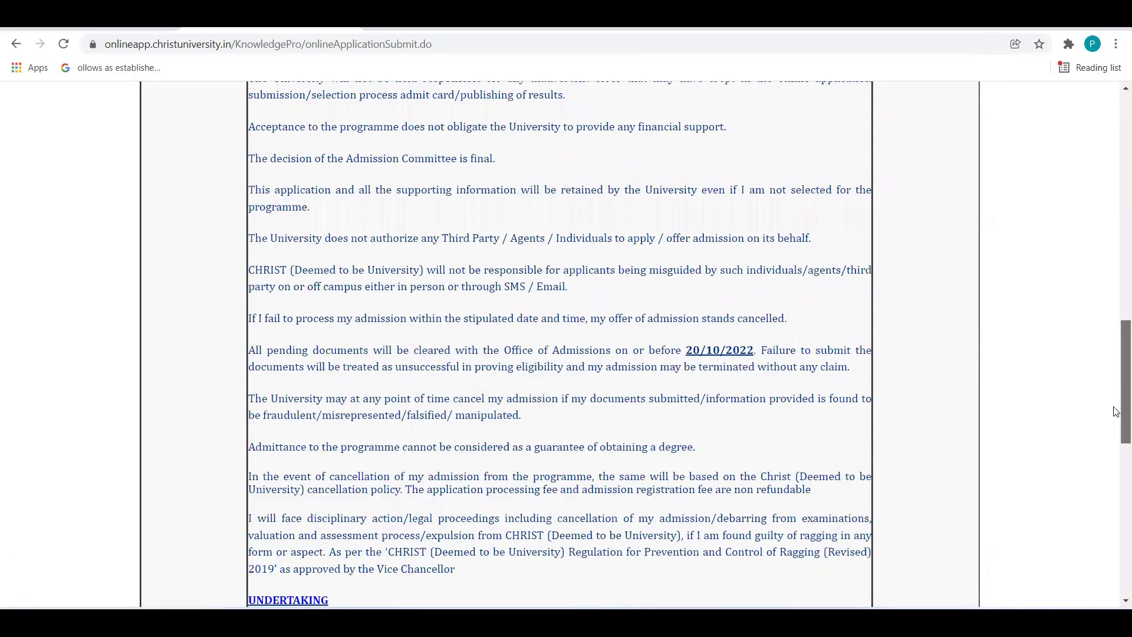
{"action": "scroll", "coordinate": [1116, 413], "scroll_direction": "down", "scroll_amount": 2}
{"action": "scroll", "coordinate": [1116, 471], "scroll_direction": "down", "scroll_amount": 5}
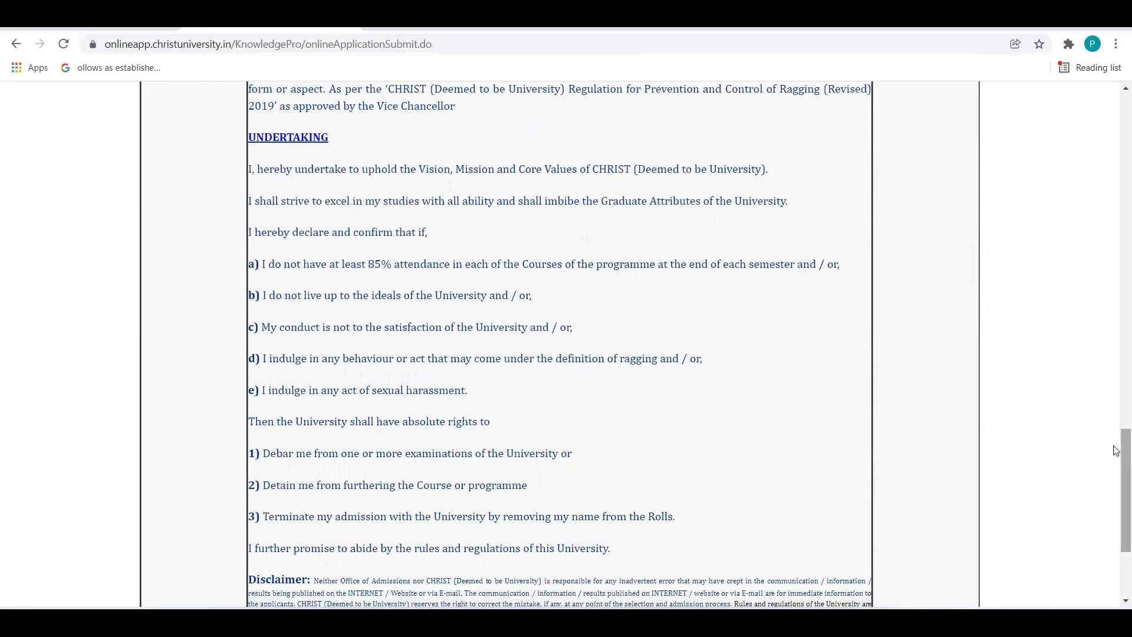
{"action": "left_click_drag", "start_coordinate": [1116, 450], "coordinate": [1116, 481]}
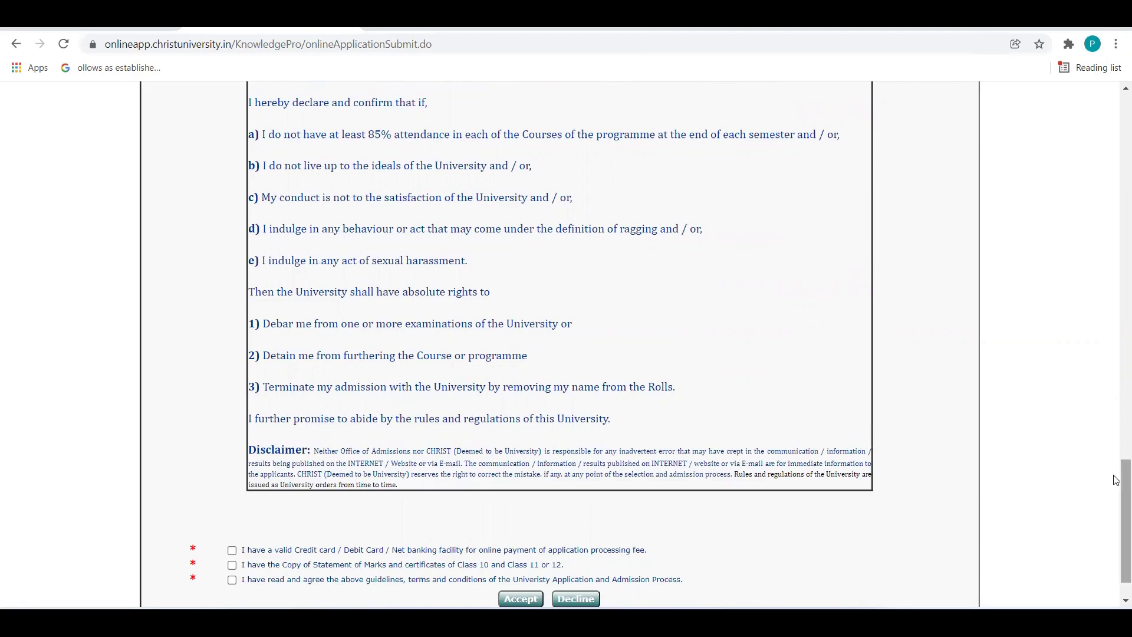
{"action": "left_click_drag", "start_coordinate": [1116, 479], "coordinate": [1117, 493]}
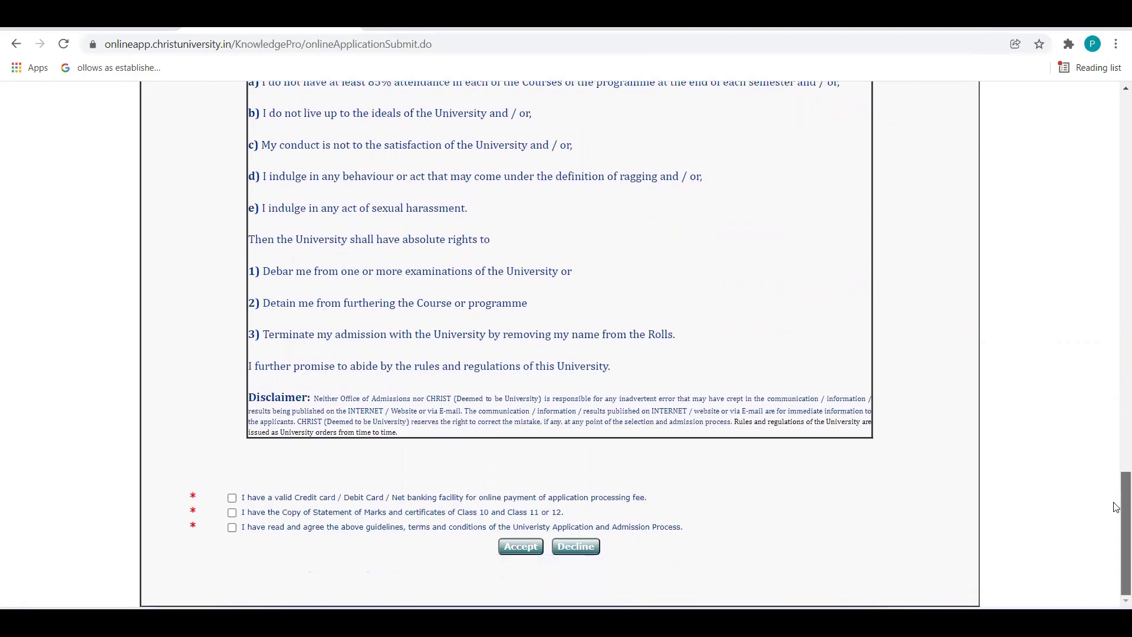
{"action": "left_click", "coordinate": [232, 498]}
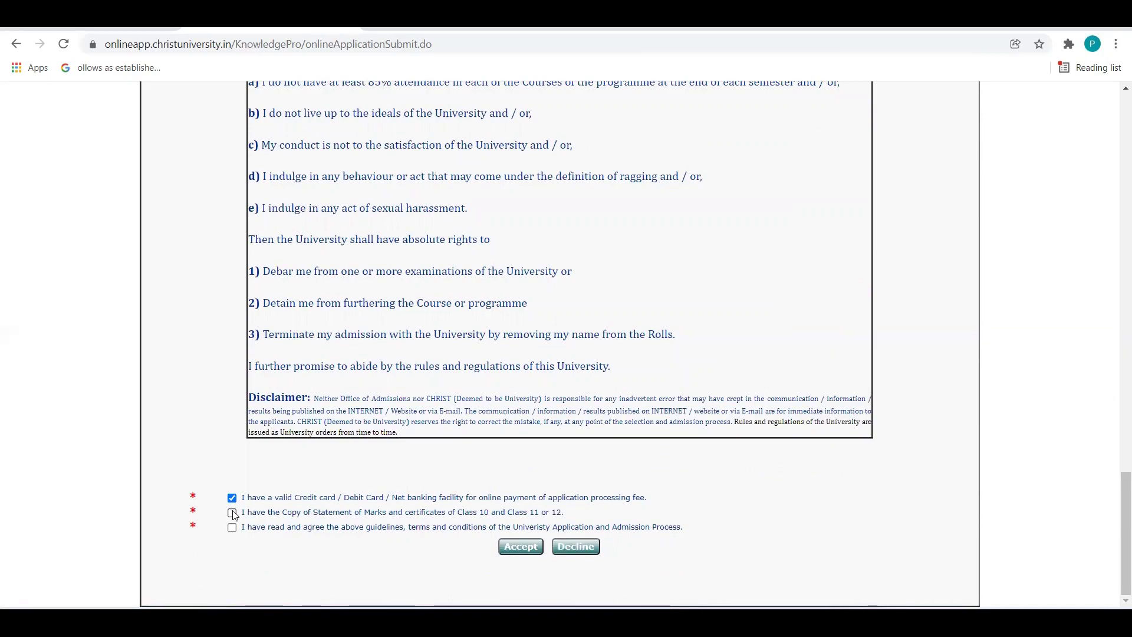
{"action": "left_click", "coordinate": [232, 513]}
{"action": "left_click", "coordinate": [232, 528]}
{"action": "left_click", "coordinate": [518, 546]}
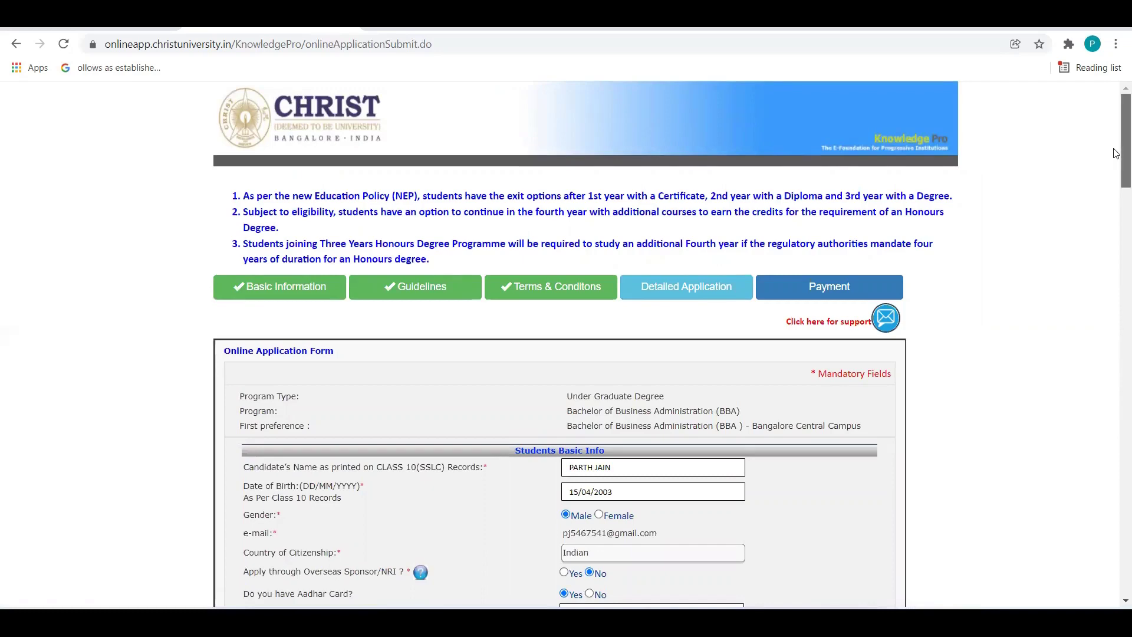
Mark Yes for sports participation and enter 'cricket , football' as the activities.
{"action": "left_click_drag", "start_coordinate": [1116, 156], "coordinate": [1116, 191]}
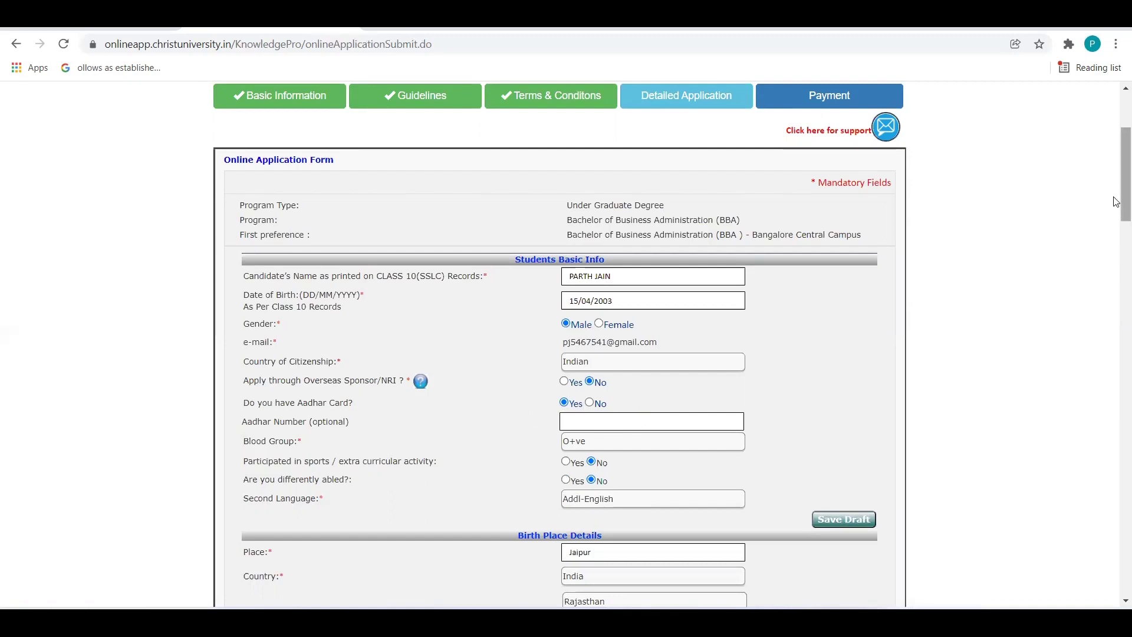
{"action": "left_click_drag", "start_coordinate": [1116, 202], "coordinate": [1116, 212]}
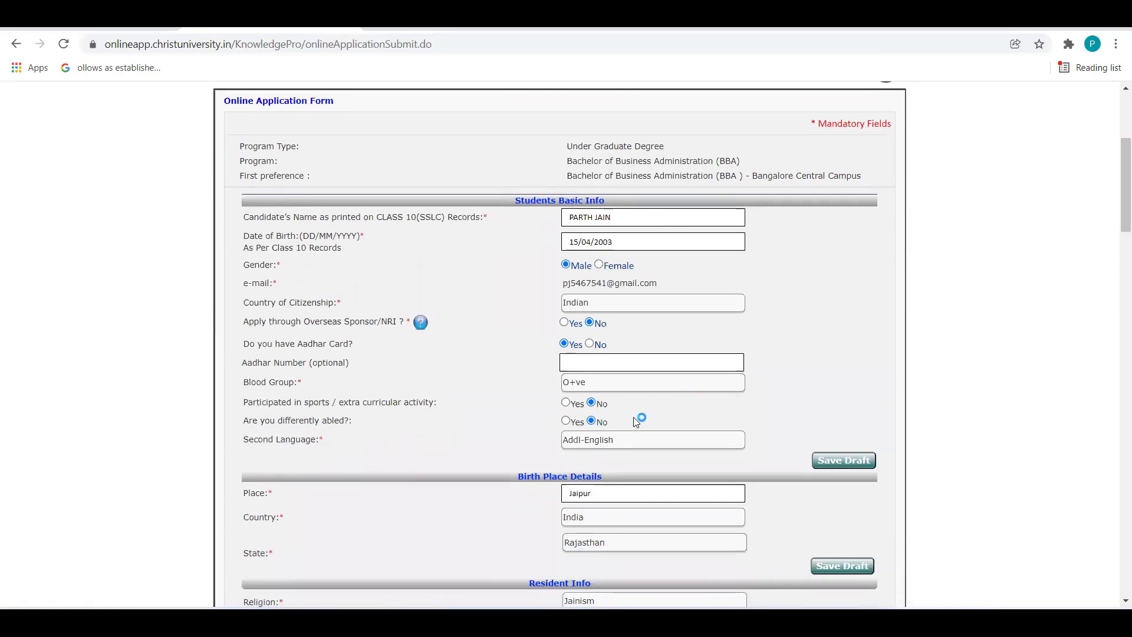
{"action": "left_click", "coordinate": [566, 403]}
{"action": "left_click", "coordinate": [582, 417]}
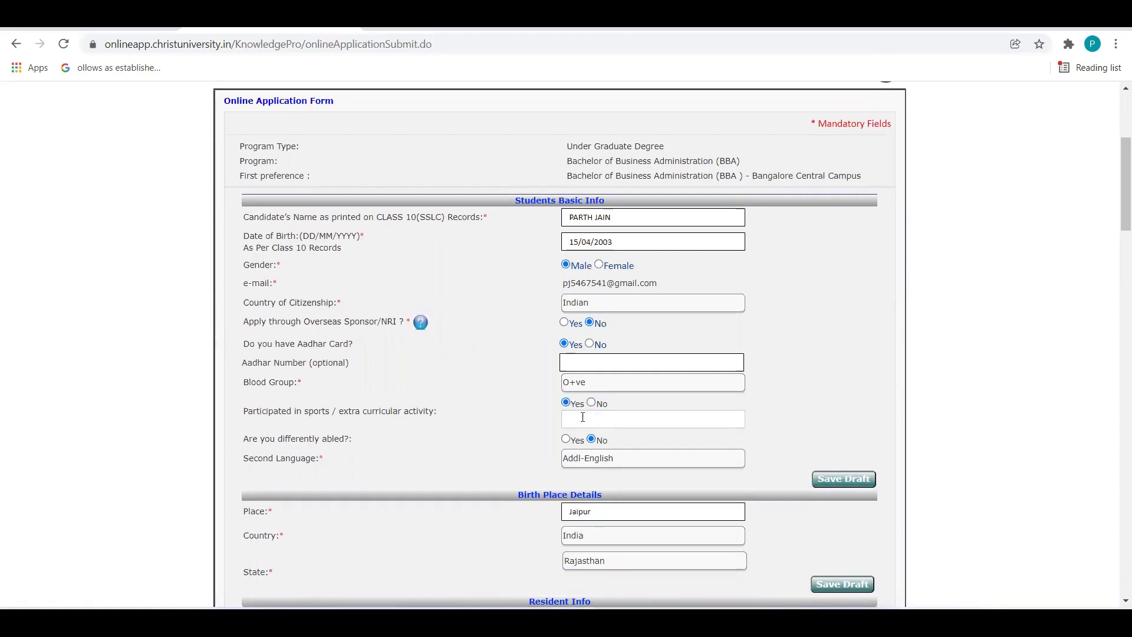
{"action": "type", "text": "cricket , football"}
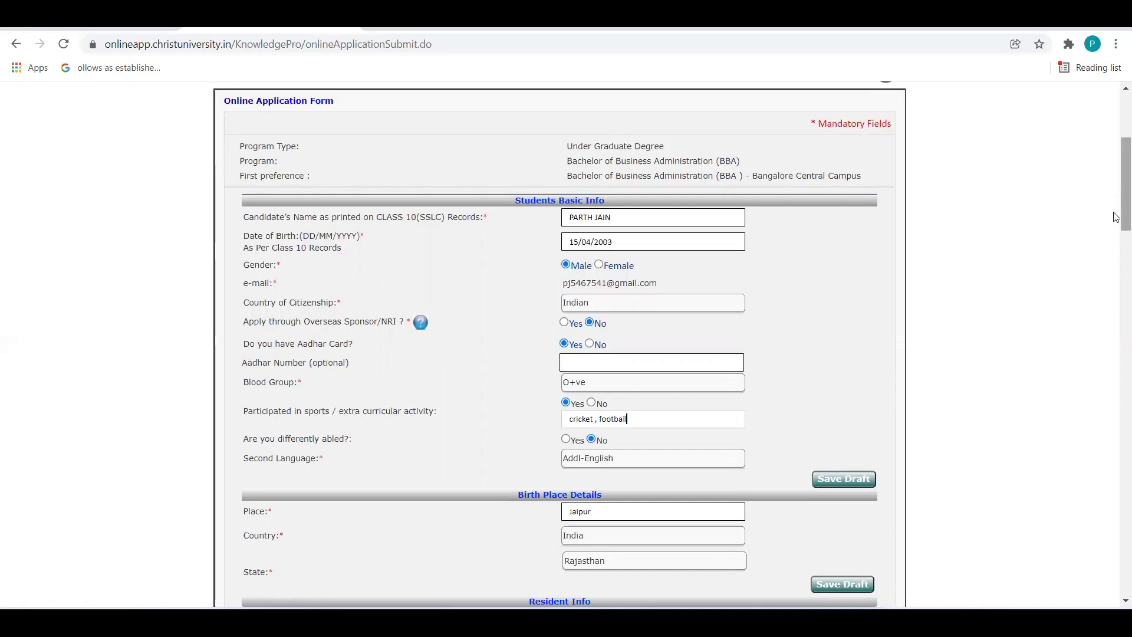
Review the Second Language dropdown, leaving it set to Addl-English.
{"action": "left_click_drag", "start_coordinate": [1116, 216], "coordinate": [1115, 240]}
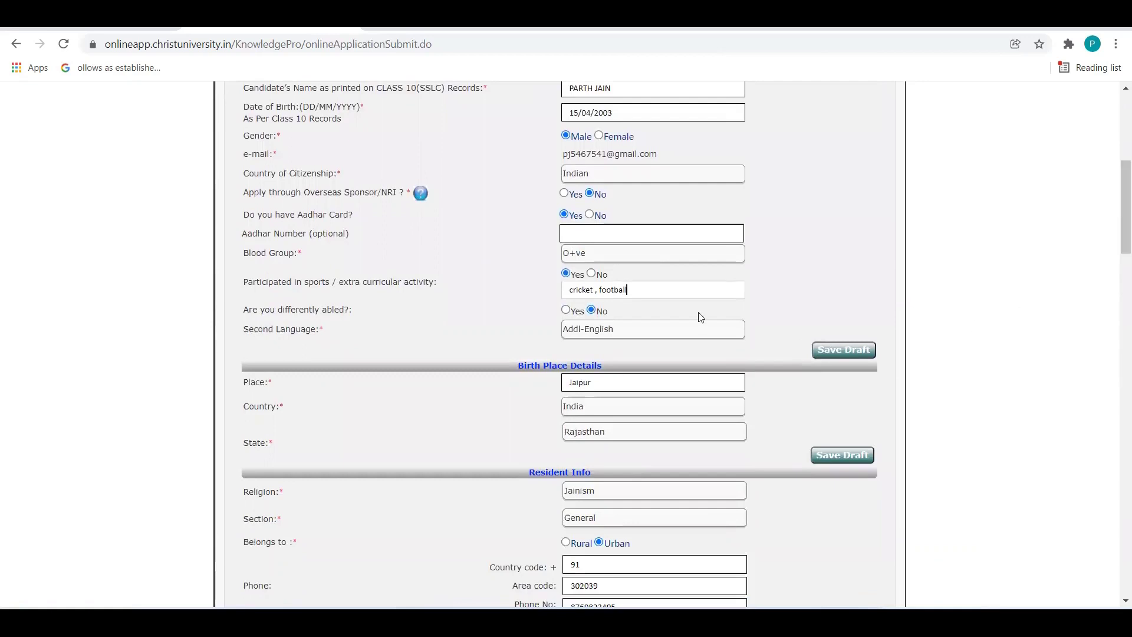
{"action": "left_click", "coordinate": [691, 333]}
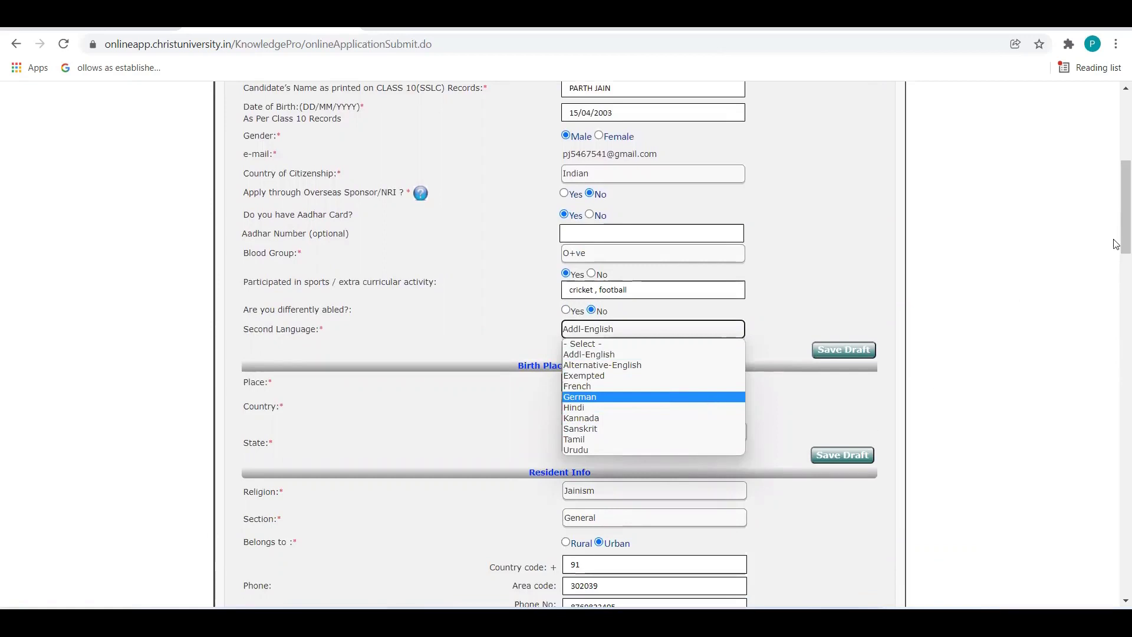
{"action": "left_click_drag", "start_coordinate": [1124, 207], "coordinate": [1125, 236]}
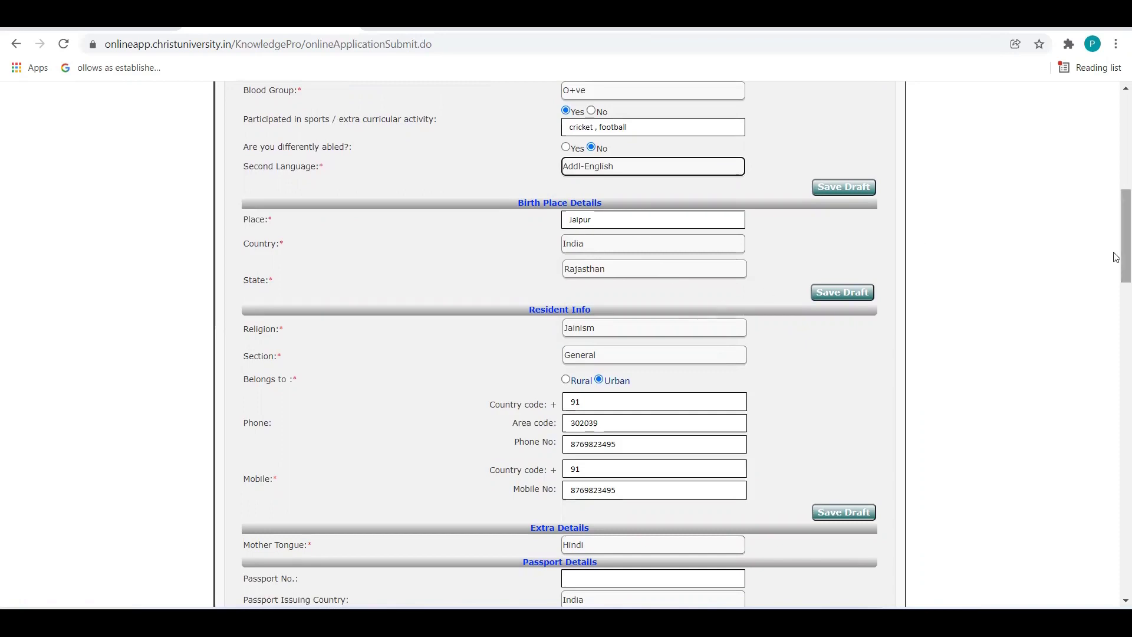
{"action": "left_click_drag", "start_coordinate": [1116, 257], "coordinate": [1120, 274]}
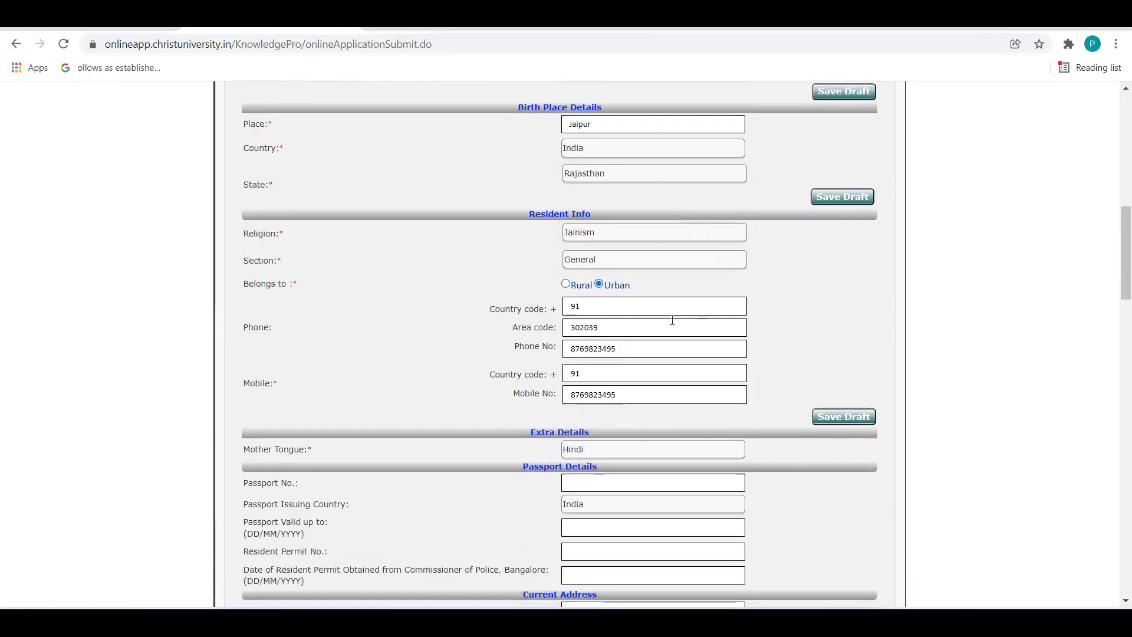
{"action": "left_click", "coordinate": [672, 232]}
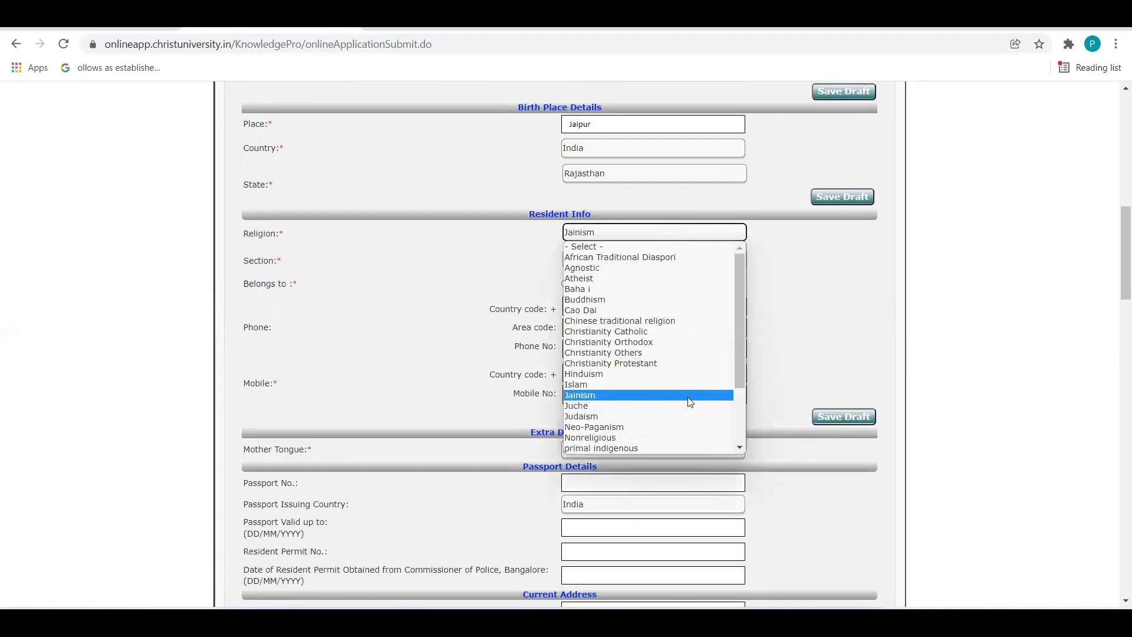
{"action": "left_click", "coordinate": [942, 346]}
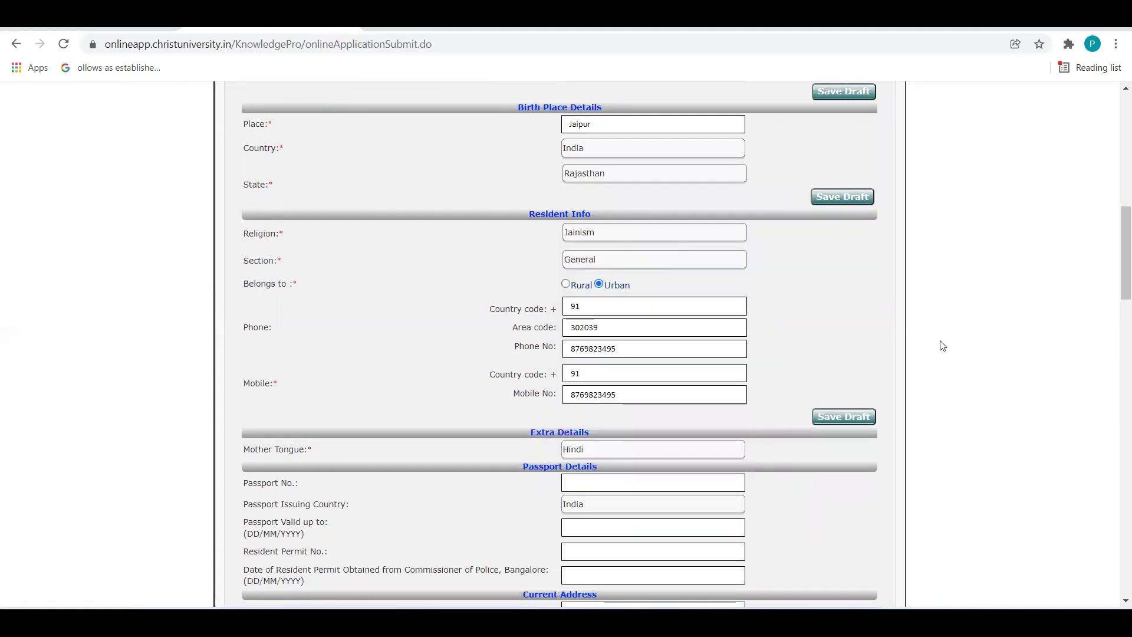
{"action": "left_click", "coordinate": [681, 260]}
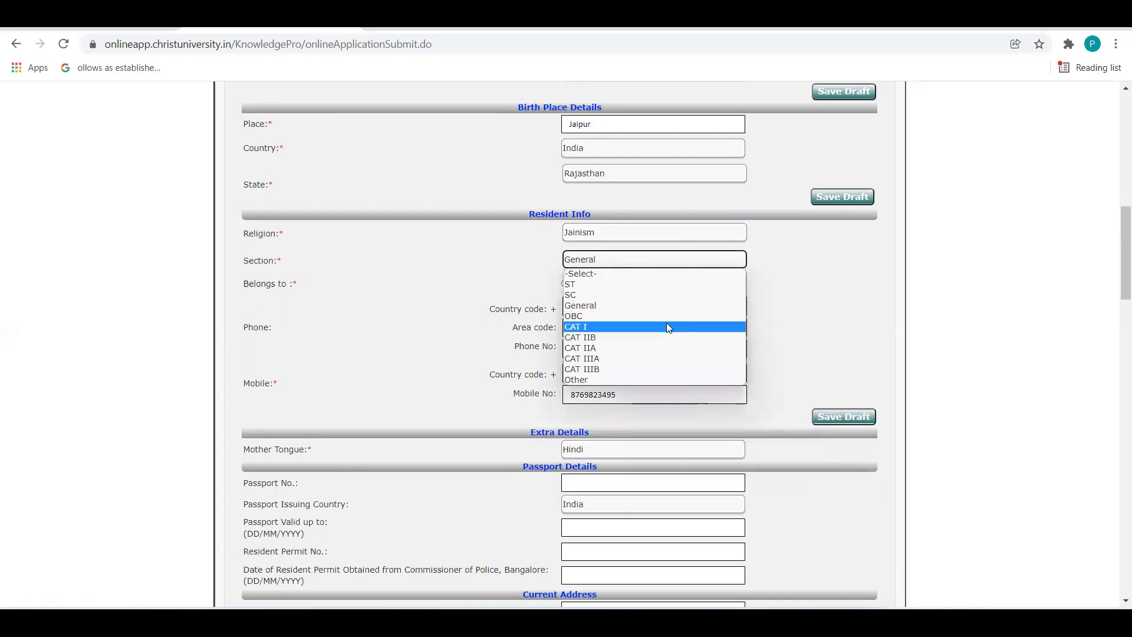
{"action": "left_click", "coordinate": [821, 333]}
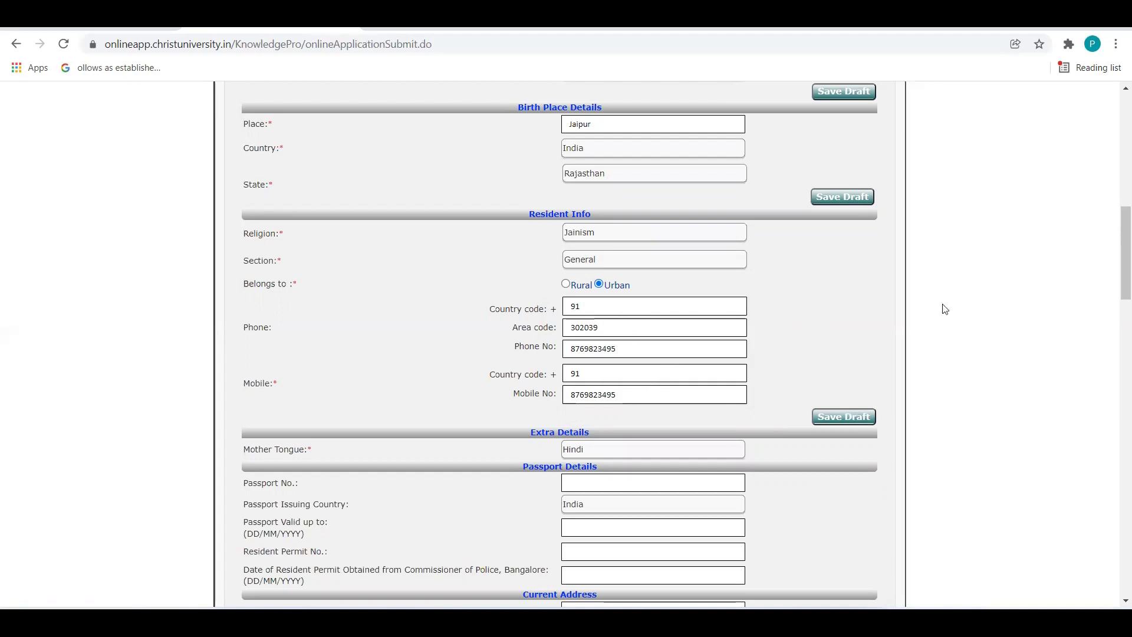
{"action": "left_click_drag", "start_coordinate": [1116, 258], "coordinate": [1116, 287]}
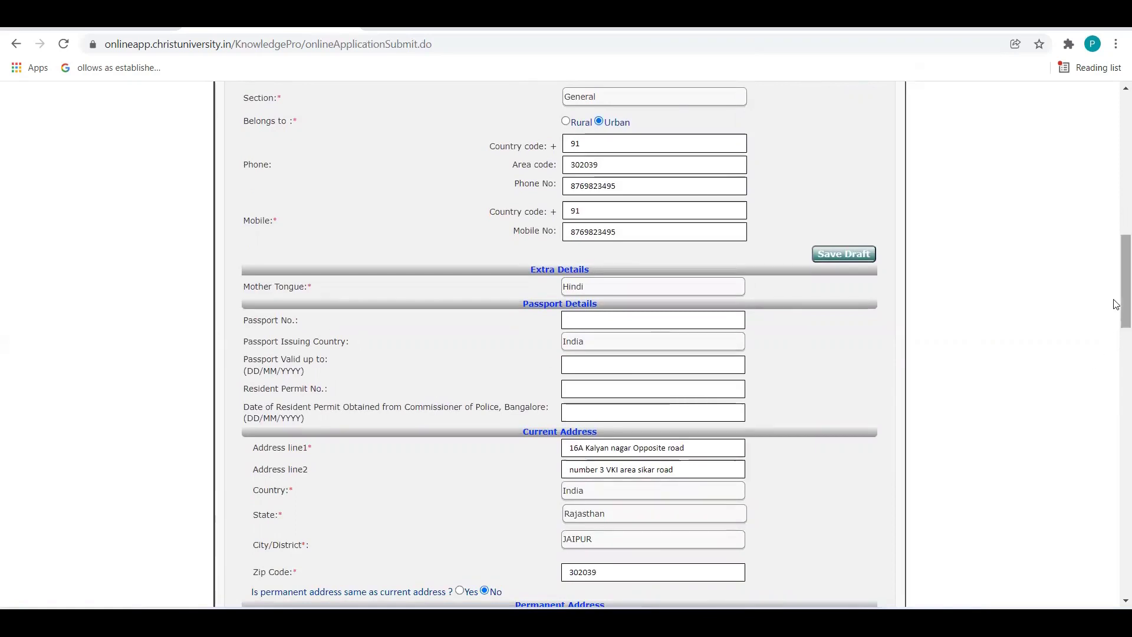
Answer Yes to 'Is permanent address same as current address?' in the address section.
{"action": "left_click_drag", "start_coordinate": [1116, 304], "coordinate": [1116, 324]}
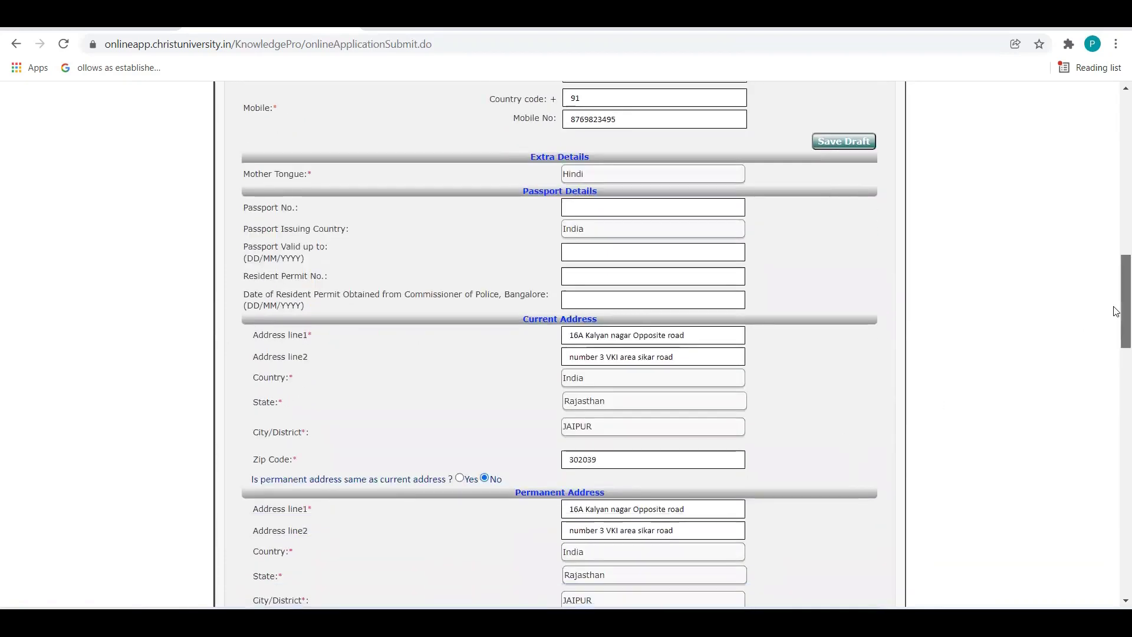
{"action": "left_click_drag", "start_coordinate": [1116, 311], "coordinate": [1116, 361]}
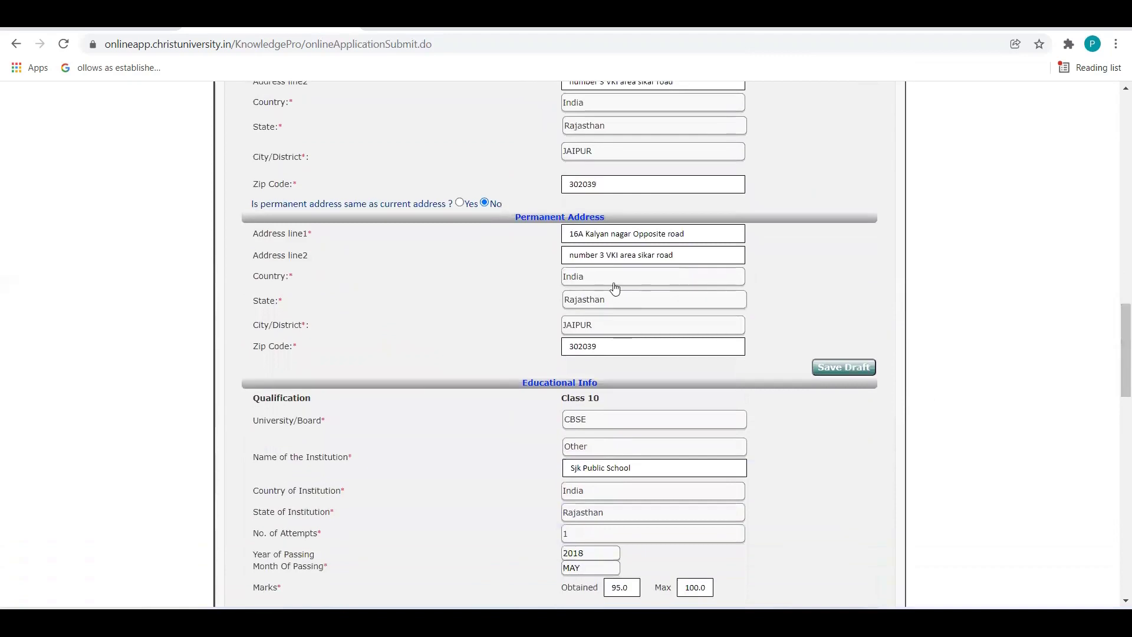
{"action": "left_click", "coordinate": [460, 204]}
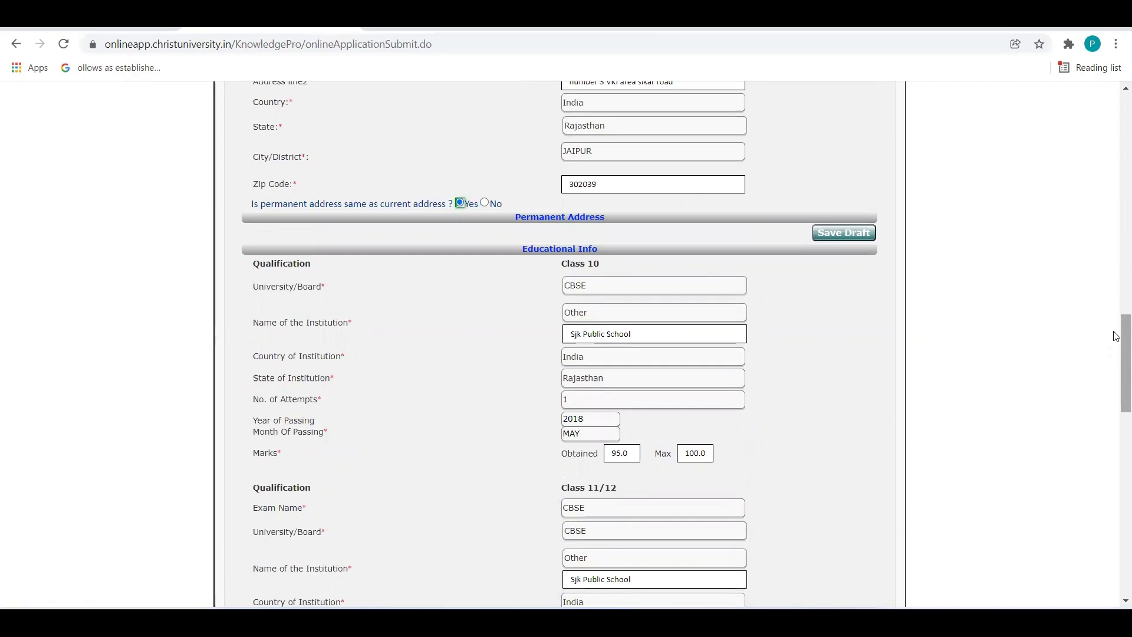
{"action": "left_click_drag", "start_coordinate": [1116, 337], "coordinate": [1116, 348]}
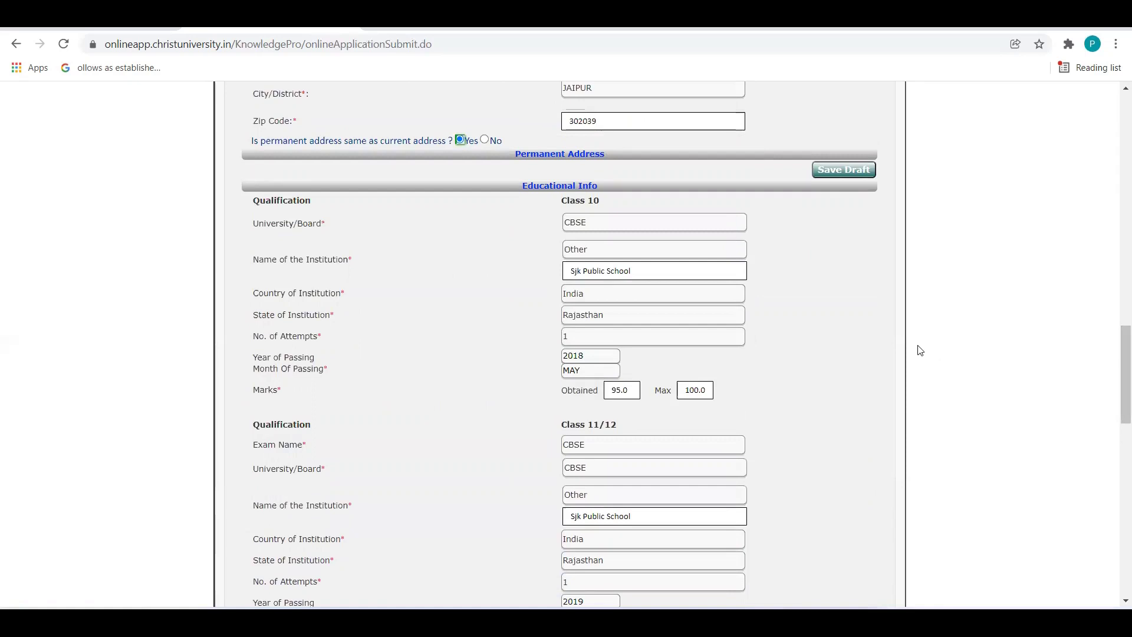
Keep CBSE as the Class 10 board and 1 attempt, then show the obtained-marks guidance.
{"action": "left_click", "coordinate": [691, 223]}
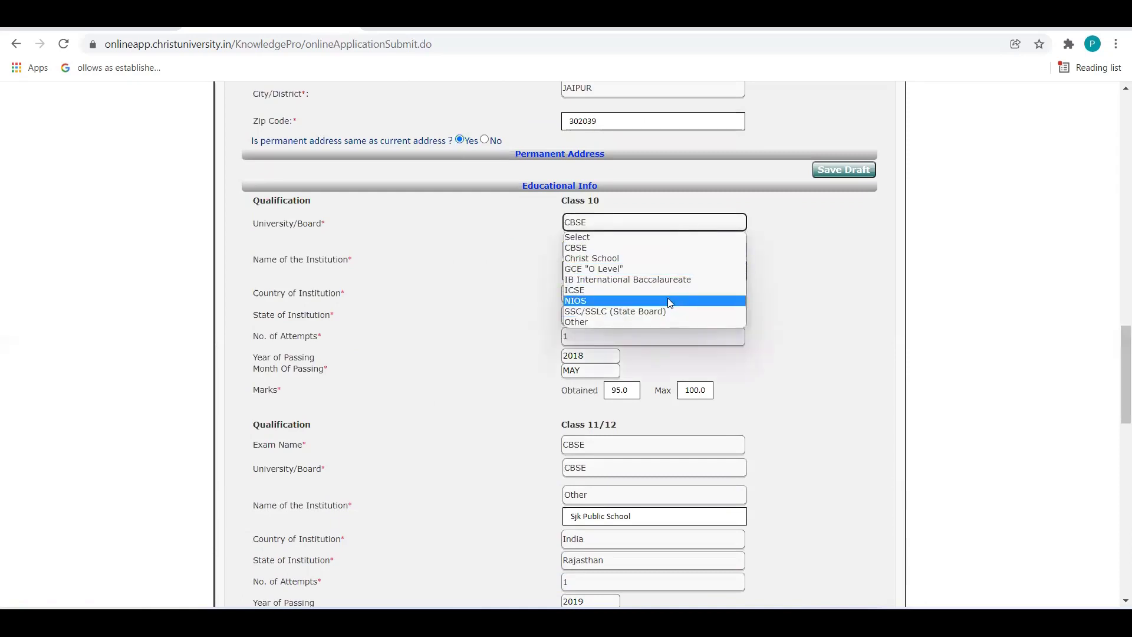
{"action": "left_click", "coordinate": [708, 248]}
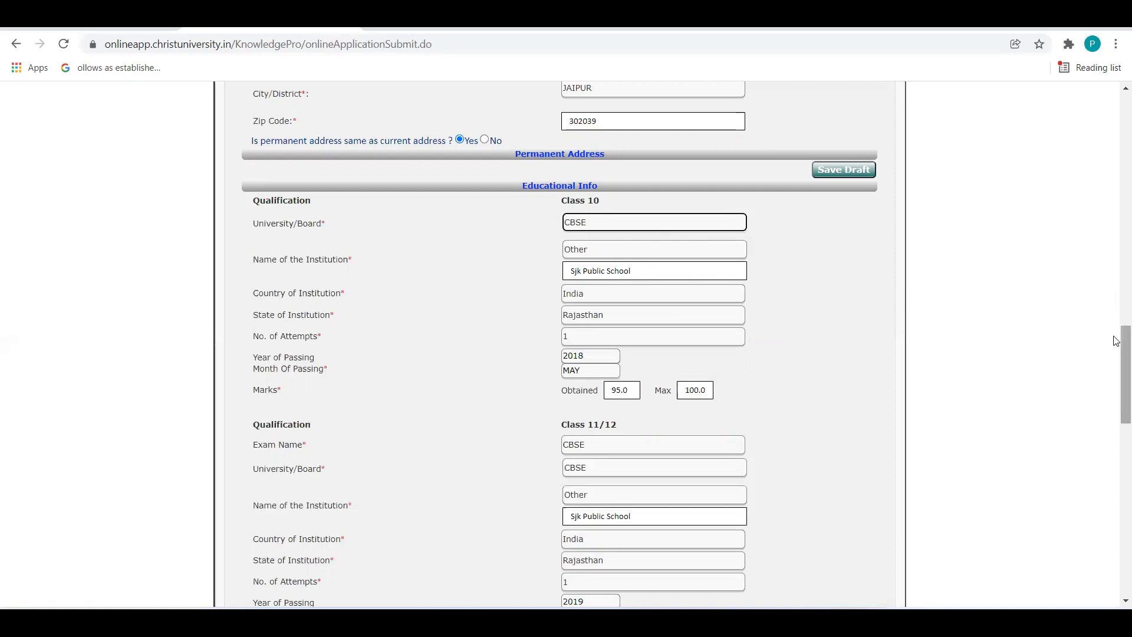
{"action": "left_click_drag", "start_coordinate": [1116, 340], "coordinate": [1118, 350]}
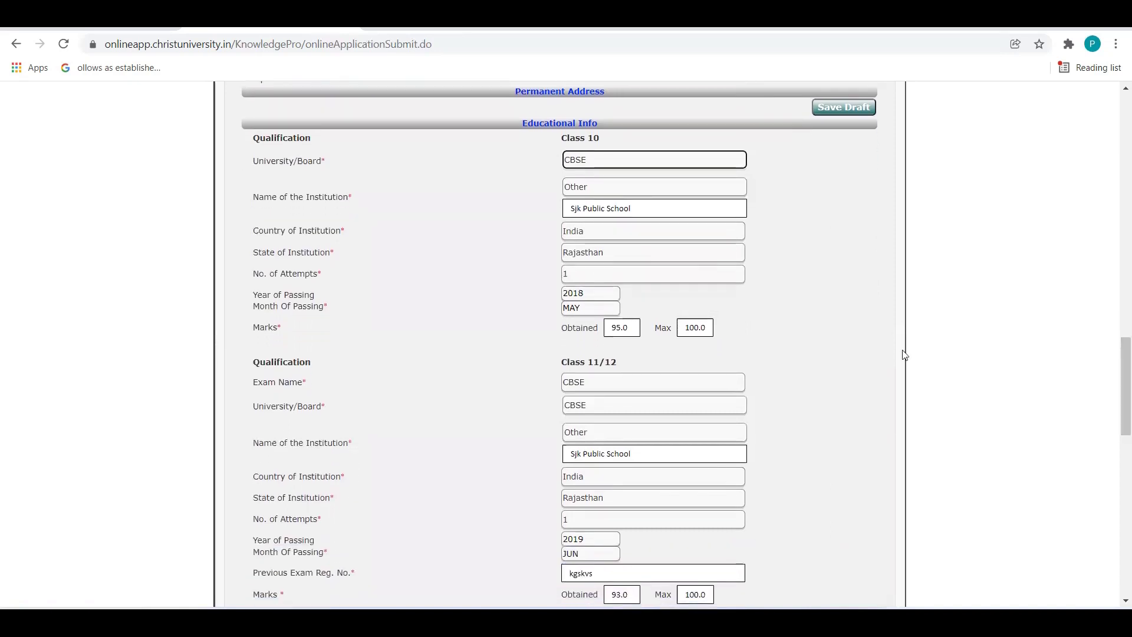
{"action": "left_click", "coordinate": [690, 275]}
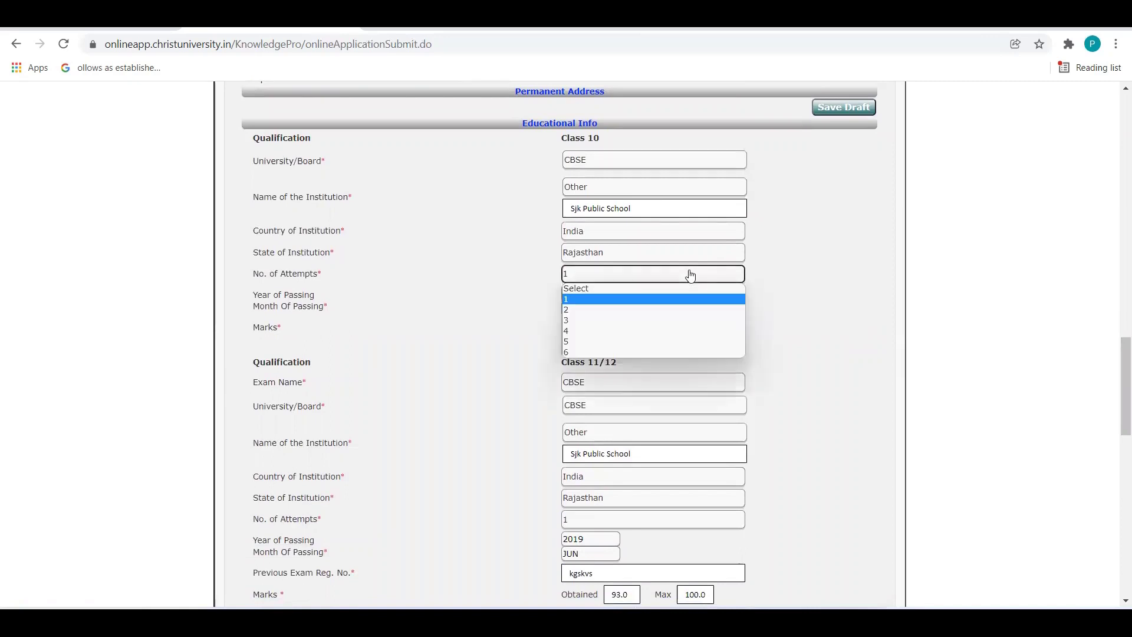
{"action": "left_click", "coordinate": [804, 284]}
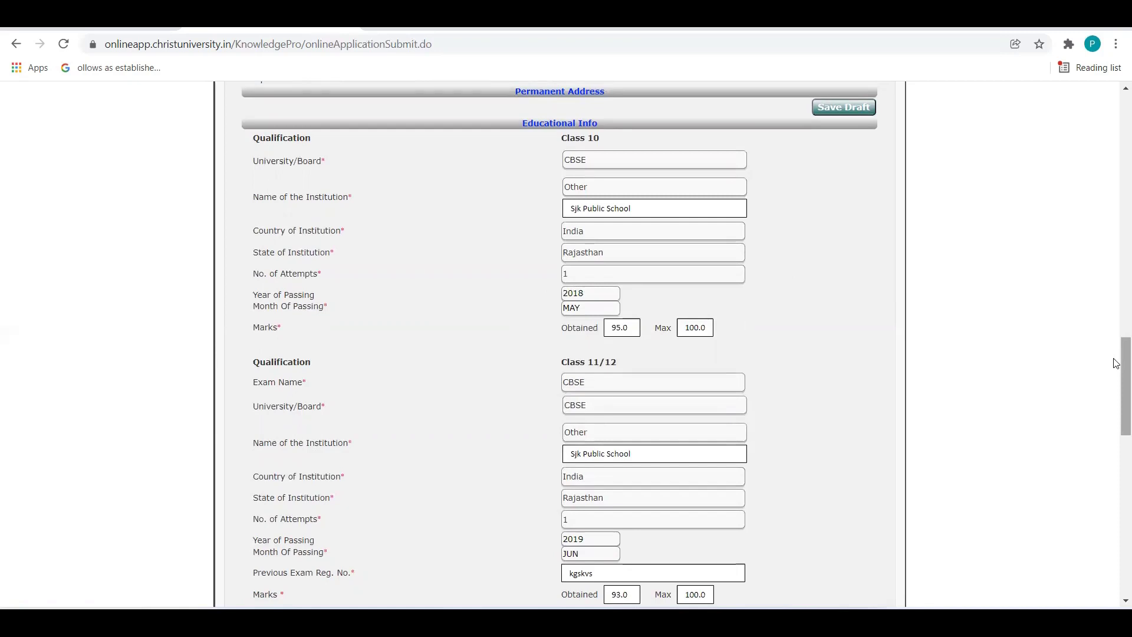
{"action": "left_click", "coordinate": [627, 327]}
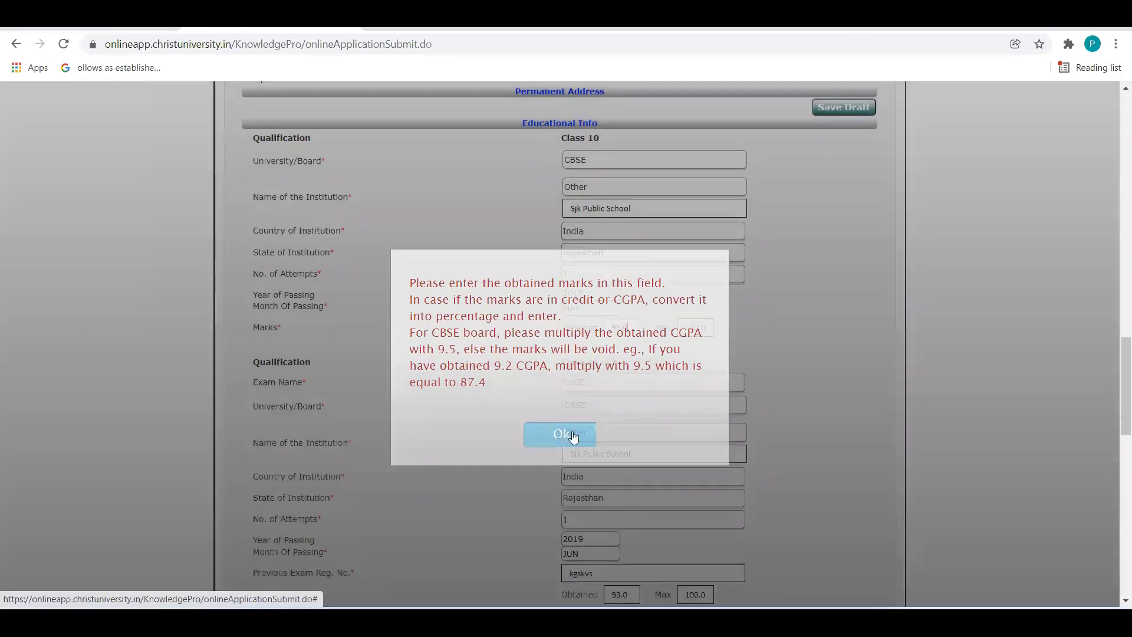
Dismiss the obtained and maximum marks popups, leaving Class 10 at 95.0 out of 100.0.
{"action": "left_click", "coordinate": [565, 434]}
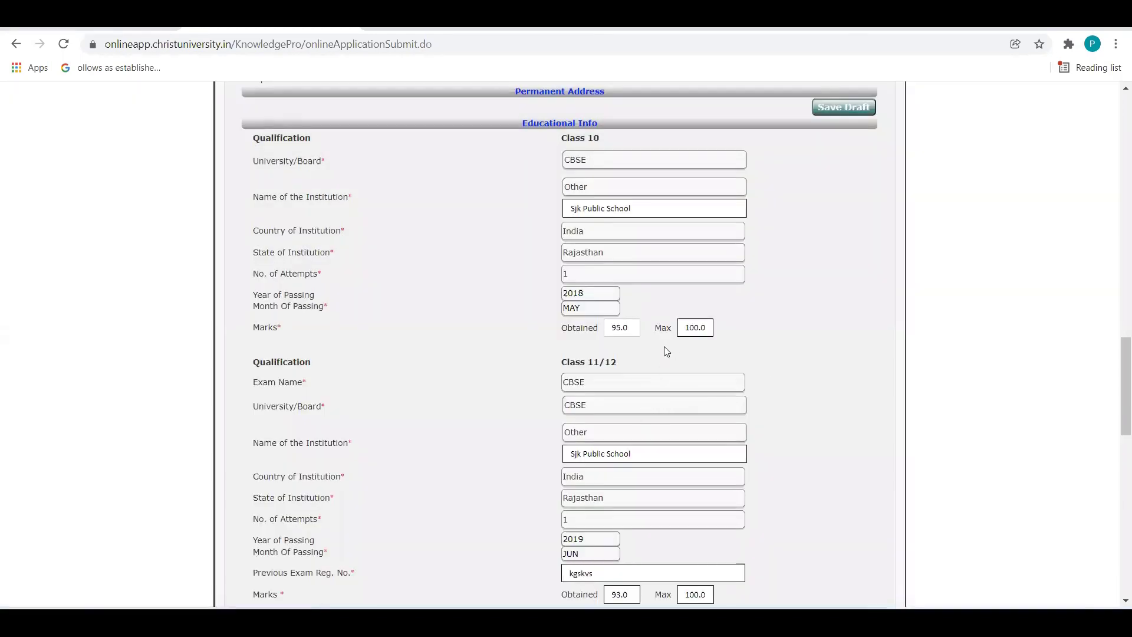
{"action": "left_click", "coordinate": [706, 328]}
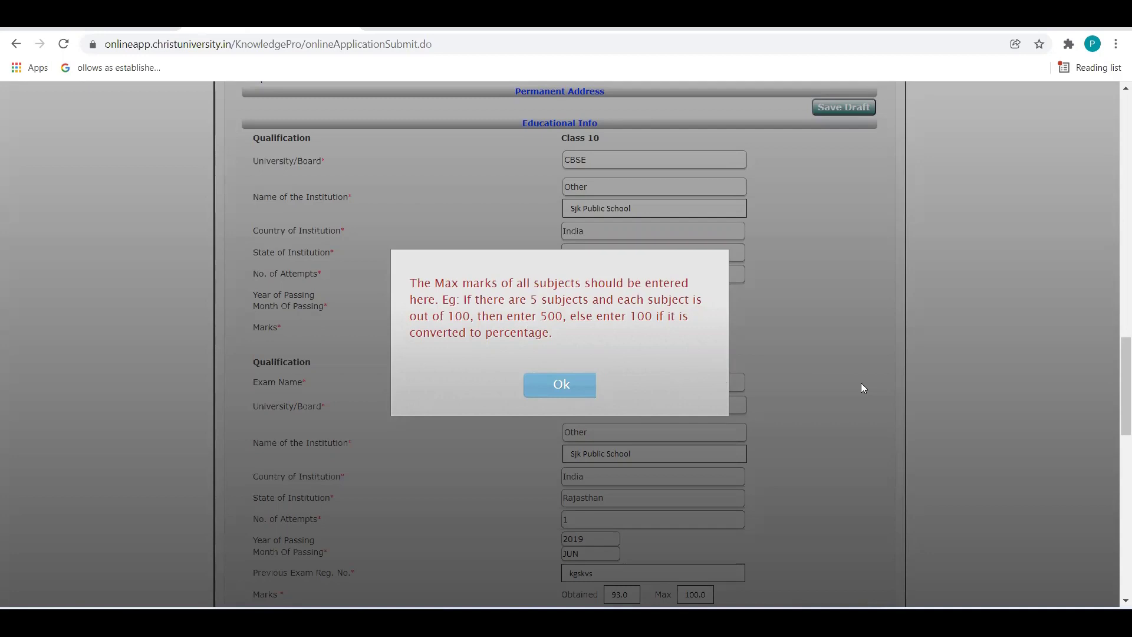
{"action": "left_click", "coordinate": [557, 383]}
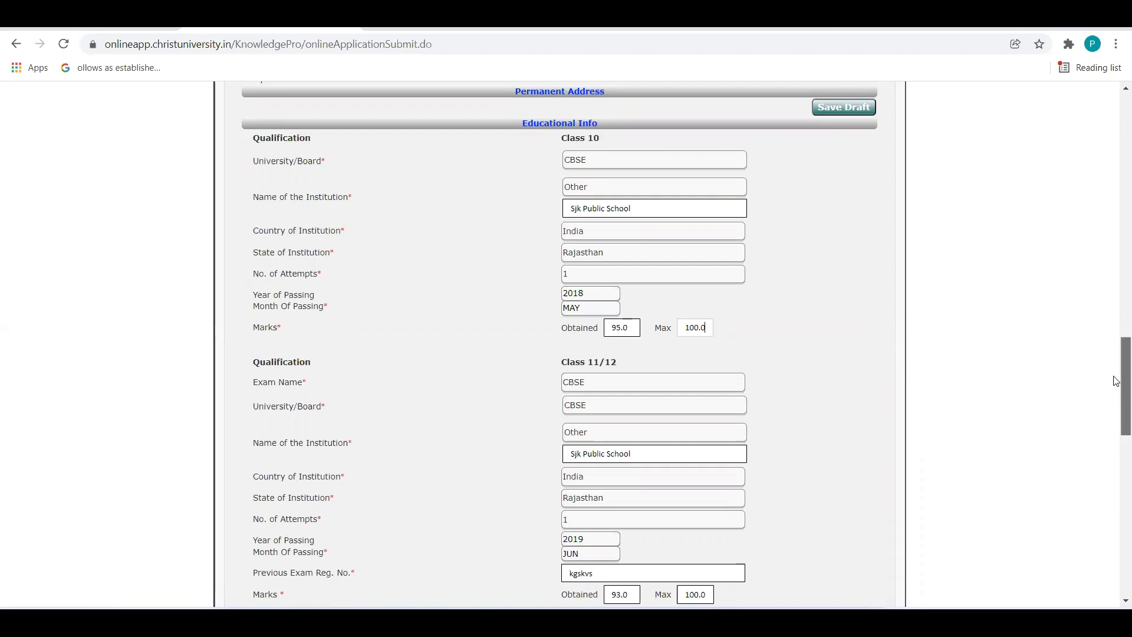
{"action": "left_click_drag", "start_coordinate": [1116, 381], "coordinate": [1117, 394]}
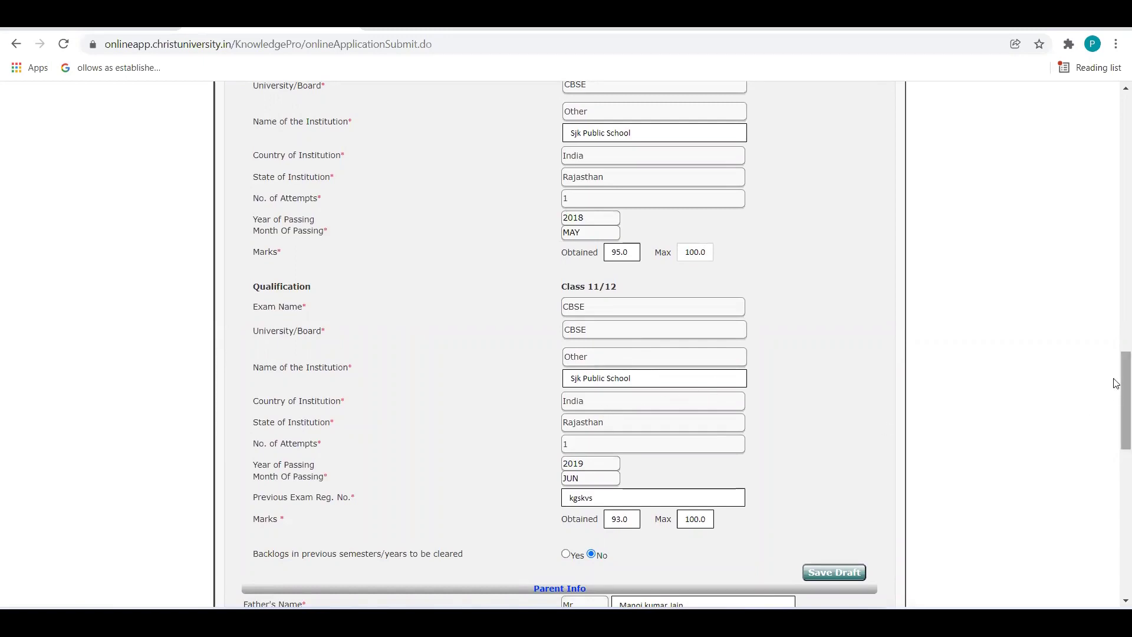
Review the registration number and Class 11/12 maximum marks, then save the application as a draft.
{"action": "left_click_drag", "start_coordinate": [1116, 381], "coordinate": [1116, 406]}
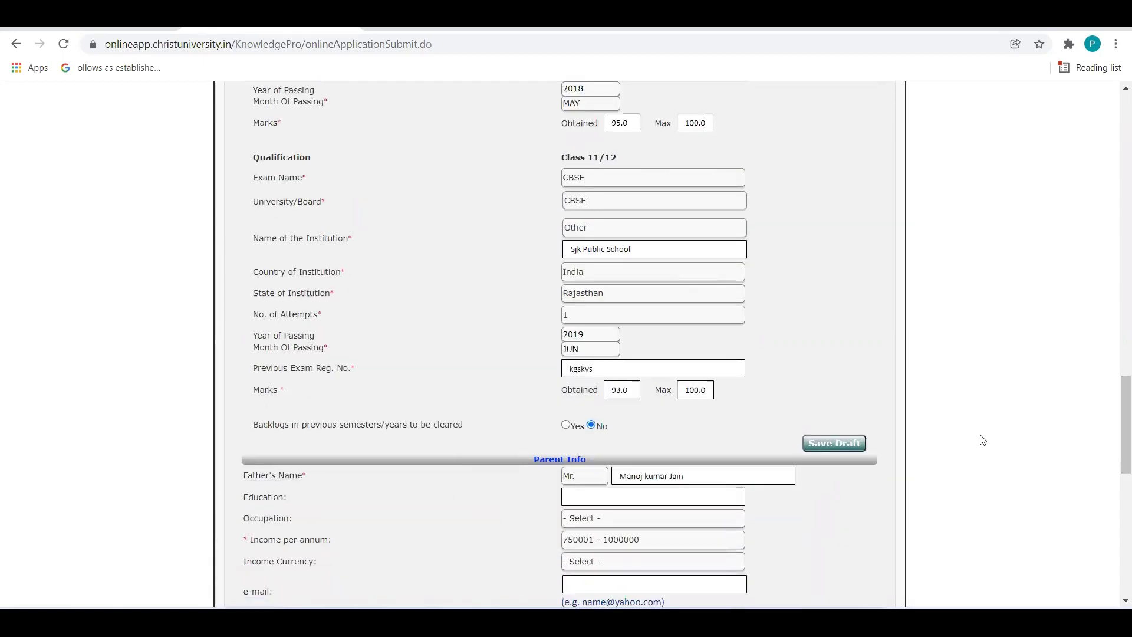
{"action": "left_click", "coordinate": [655, 369]}
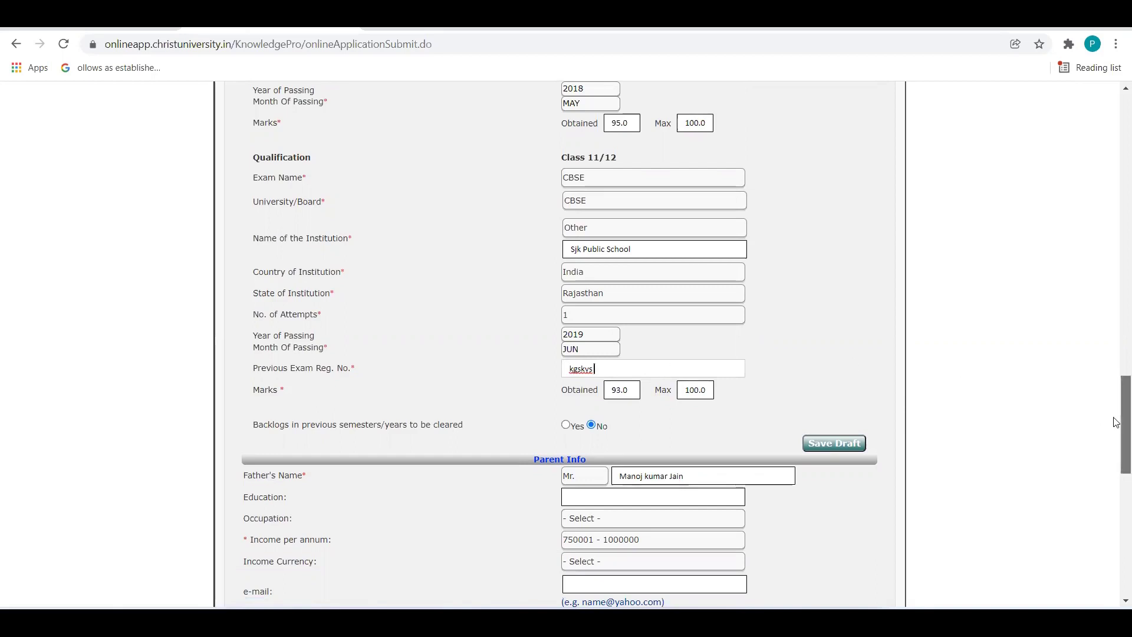
{"action": "left_click_drag", "start_coordinate": [1115, 420], "coordinate": [1115, 430]}
{"action": "left_click", "coordinate": [701, 340]}
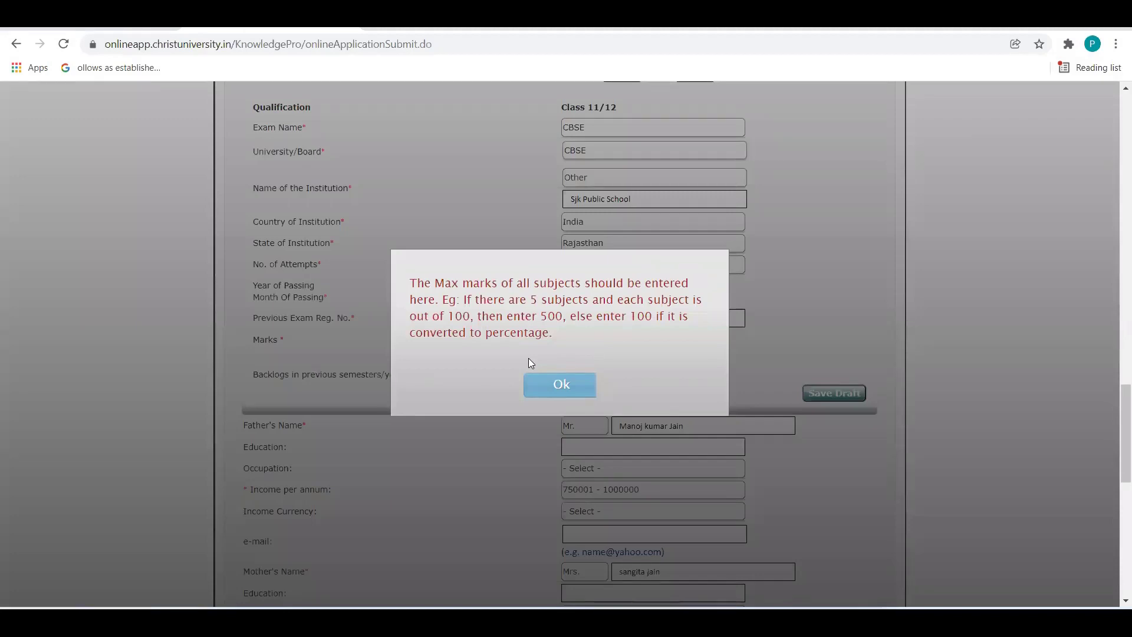
{"action": "left_click", "coordinate": [561, 386]}
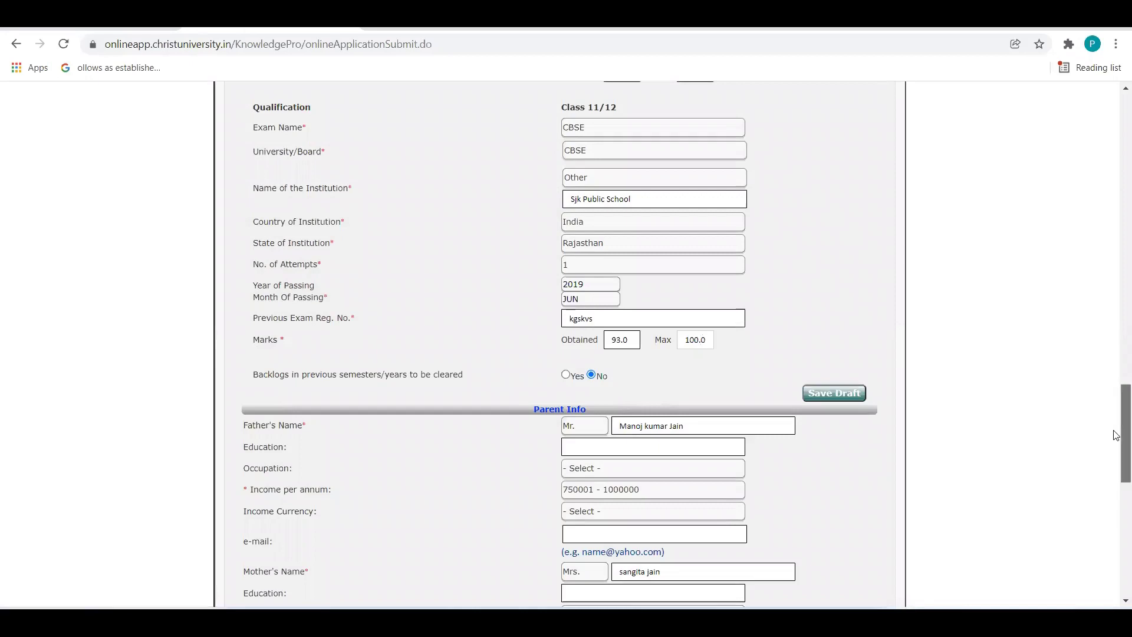
{"action": "scroll", "coordinate": [1119, 440], "scroll_direction": "down", "scroll_amount": 1}
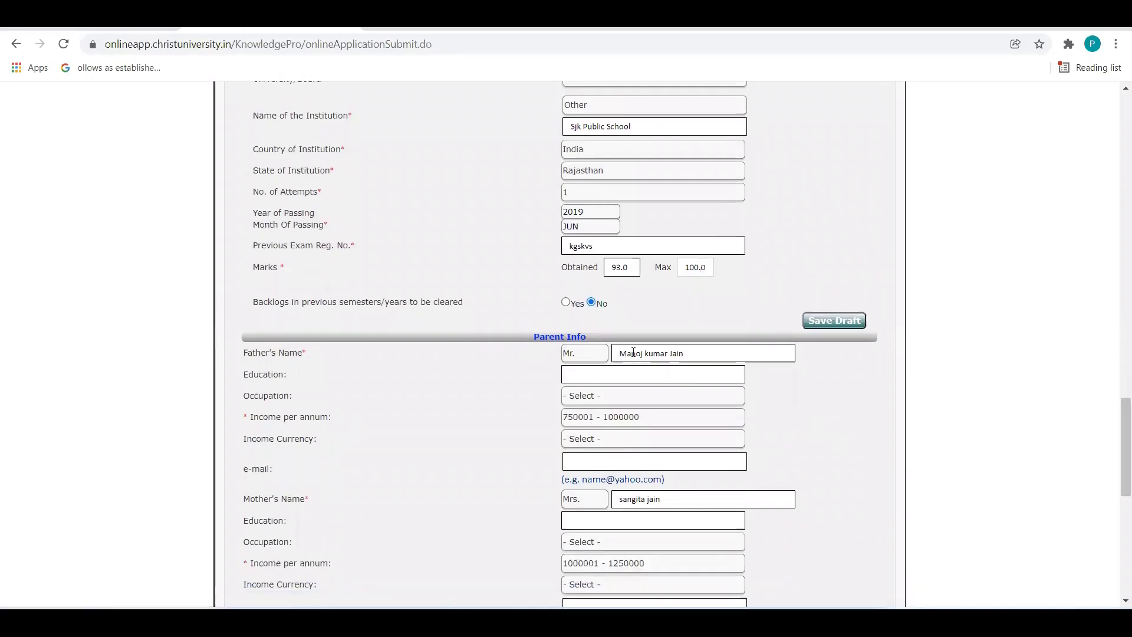
{"action": "left_click_drag", "start_coordinate": [1116, 447], "coordinate": [1115, 542]}
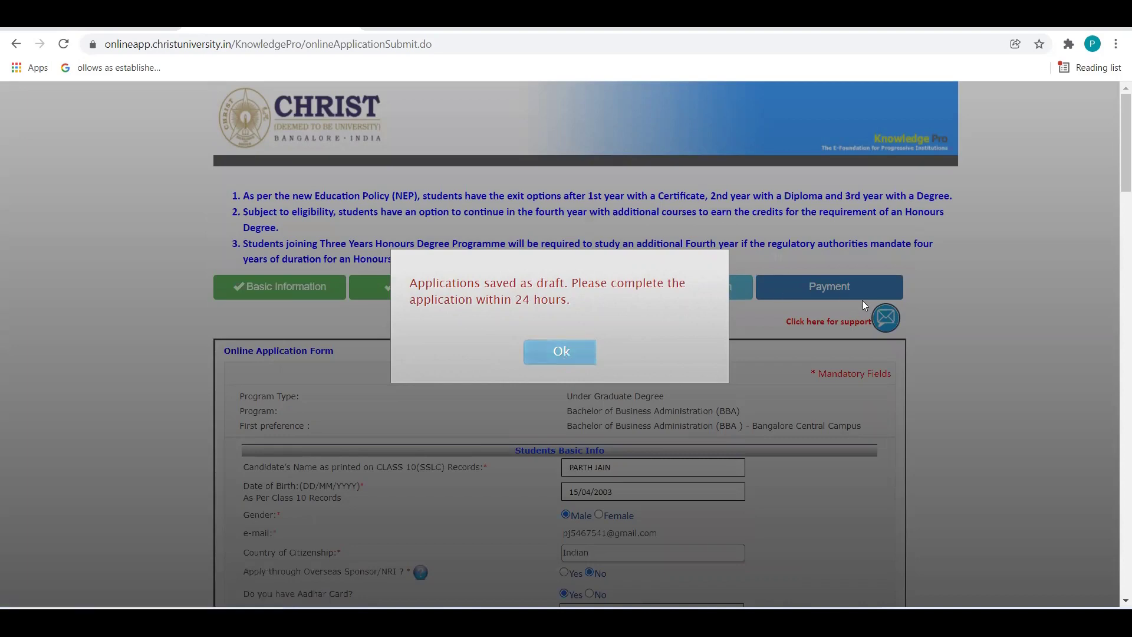
Close the draft notice and choose Relatives for 'How did you know about this institution?'.
{"action": "left_click", "coordinate": [581, 354]}
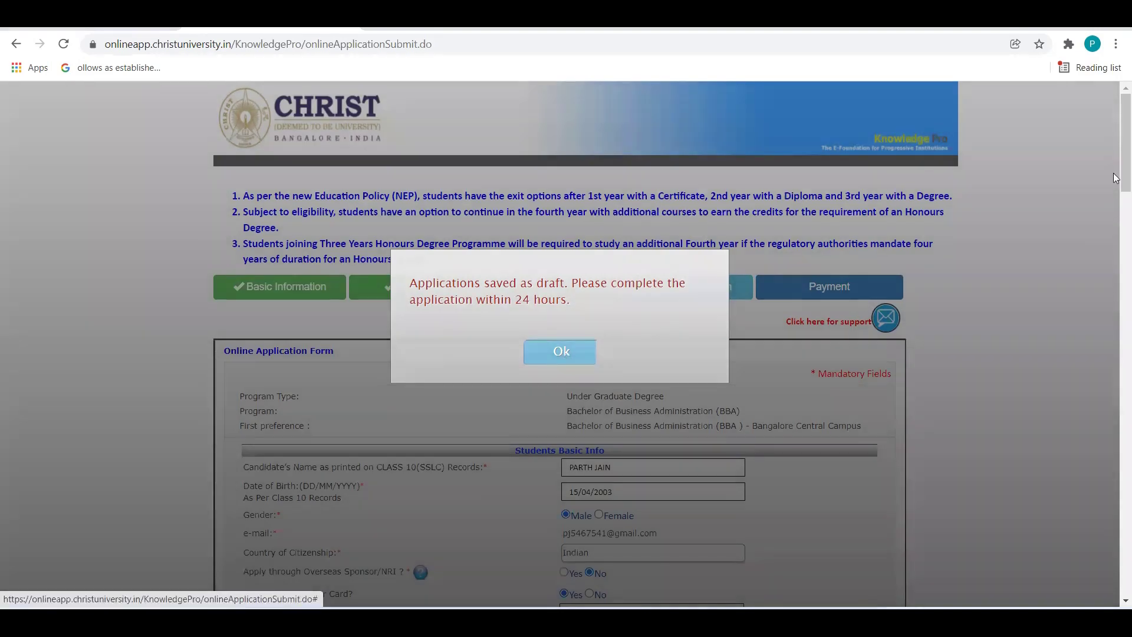
{"action": "scroll", "coordinate": [1115, 304], "scroll_direction": "down", "scroll_amount": 8}
{"action": "scroll", "coordinate": [1116, 305], "scroll_direction": "down", "scroll_amount": 20}
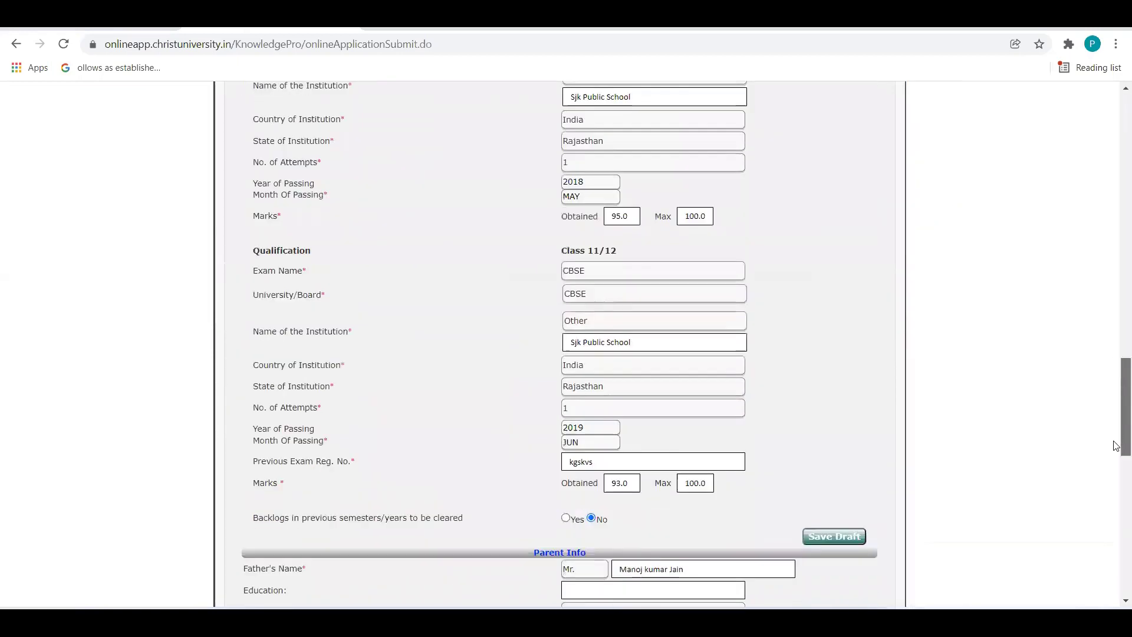
{"action": "scroll", "coordinate": [1116, 545], "scroll_direction": "down", "scroll_amount": 3}
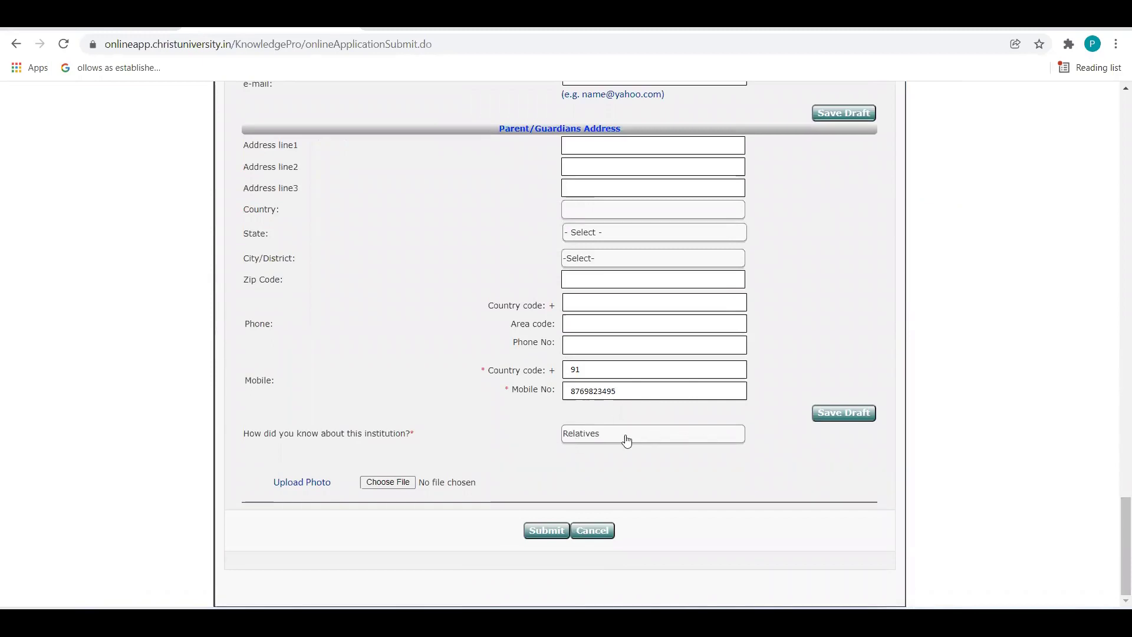
{"action": "left_click", "coordinate": [626, 441]}
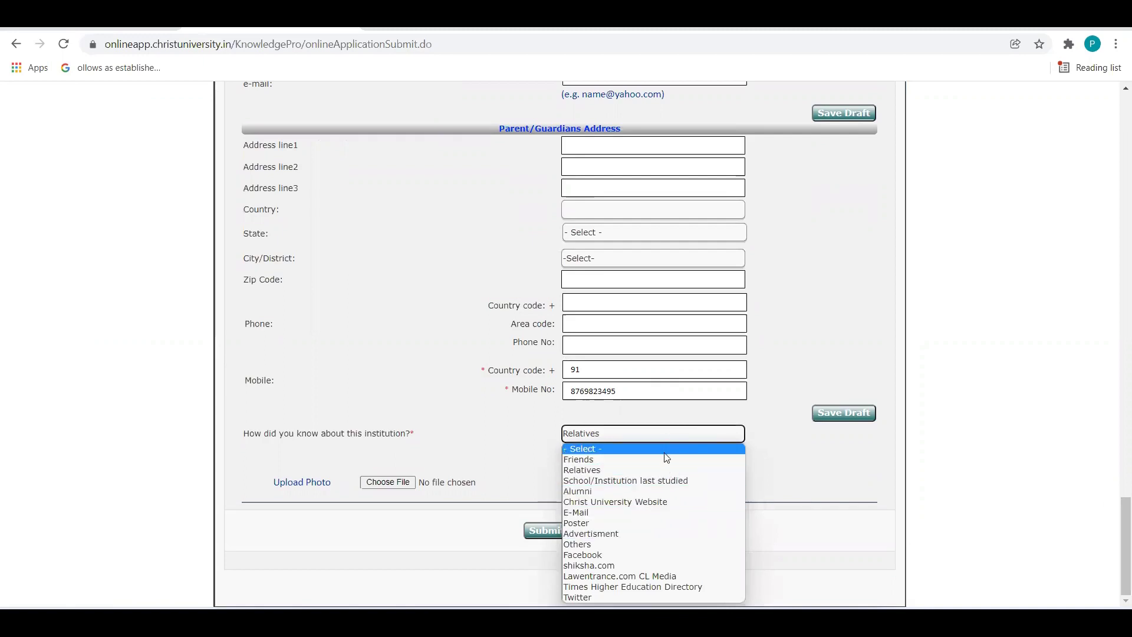
{"action": "left_click", "coordinate": [651, 470]}
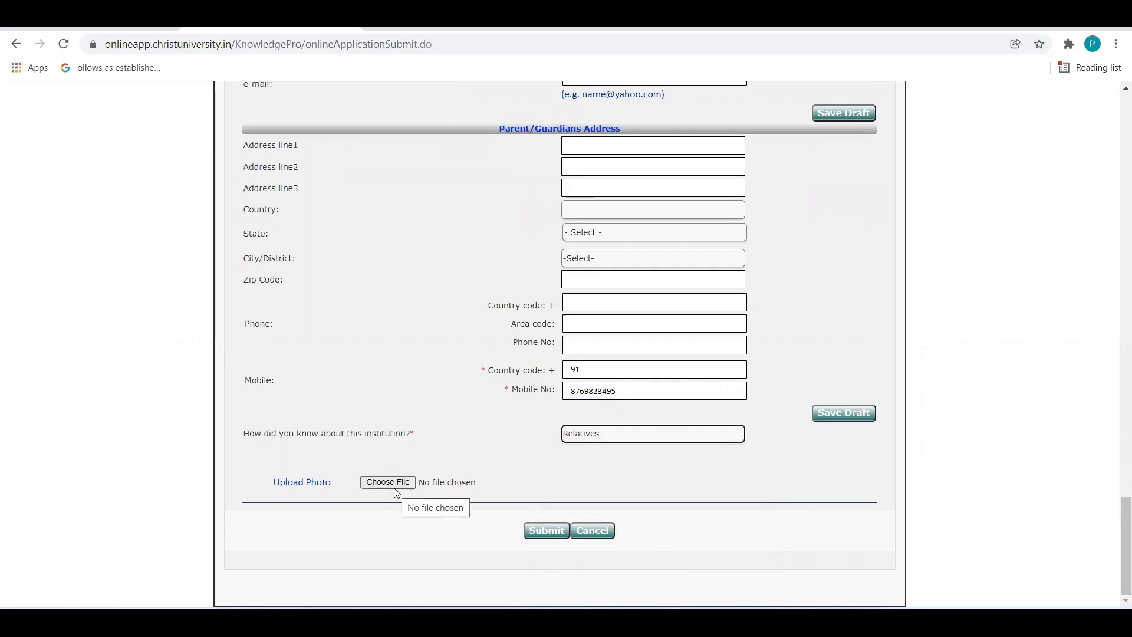
Submit the detailed application, acknowledging the verify-details and draft notices before resubmitting.
{"action": "left_click", "coordinate": [550, 532]}
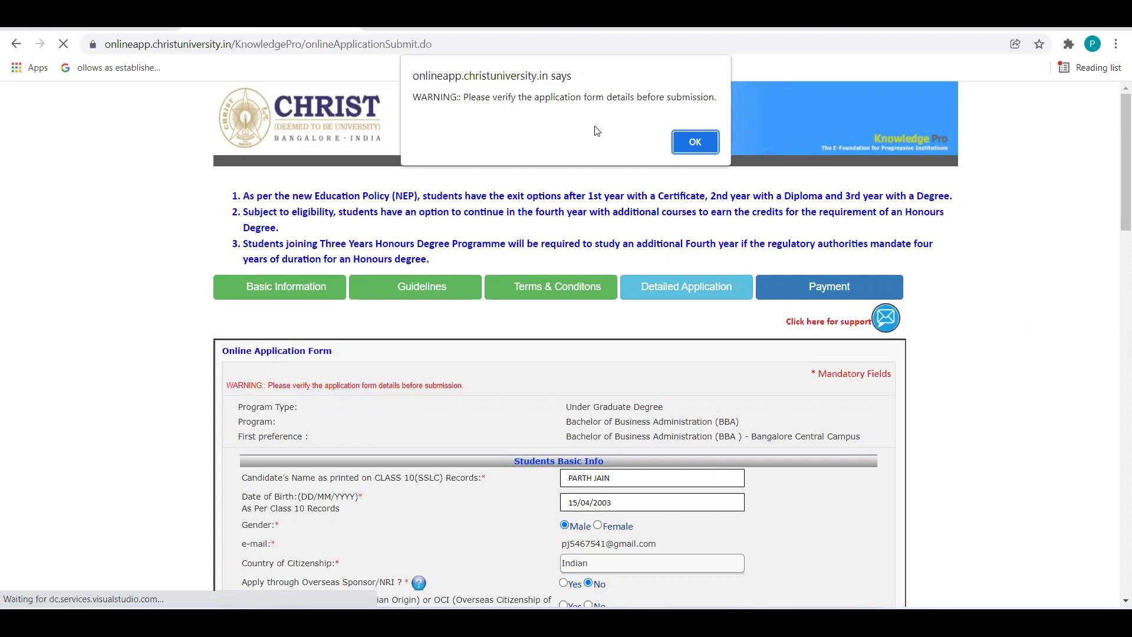
{"action": "left_click", "coordinate": [696, 143]}
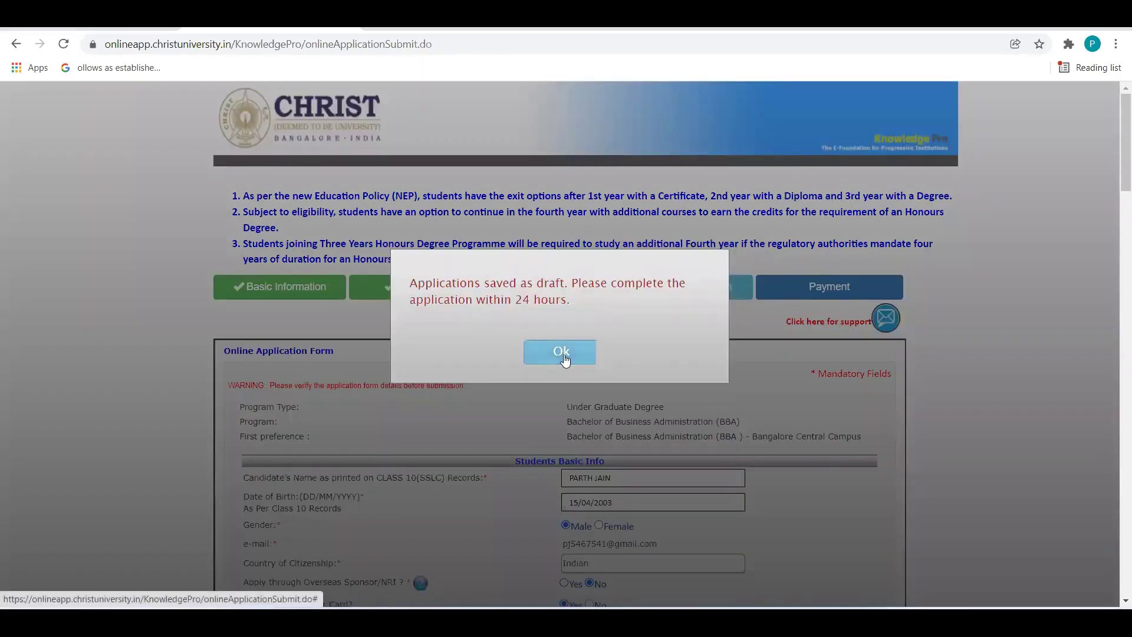
{"action": "left_click", "coordinate": [561, 353]}
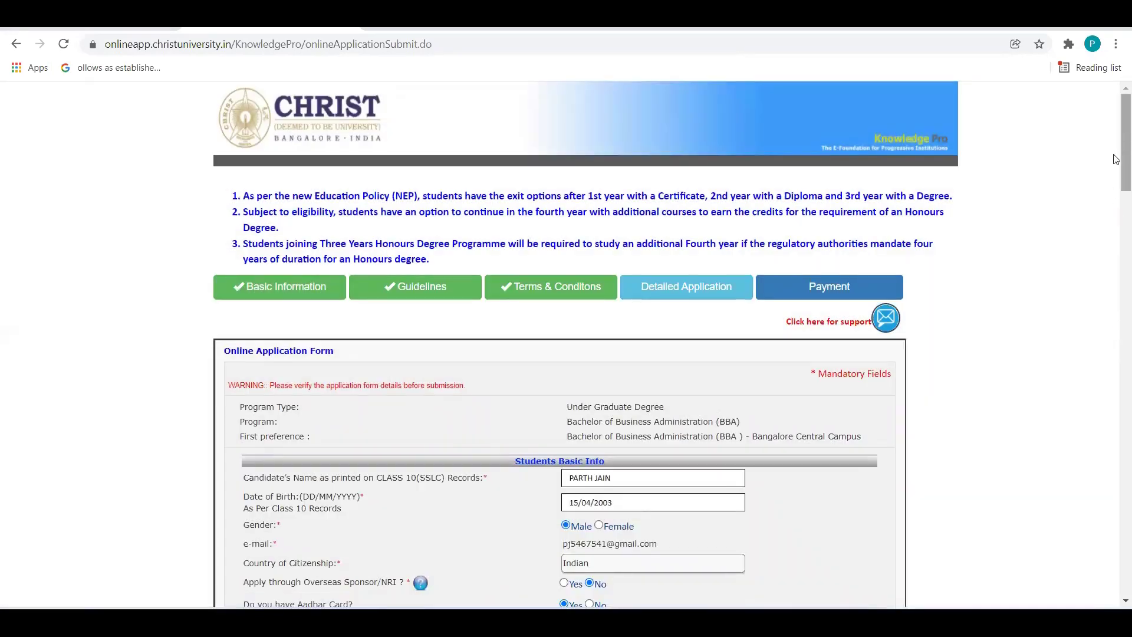
{"action": "left_click_drag", "start_coordinate": [1124, 159], "coordinate": [1123, 563]}
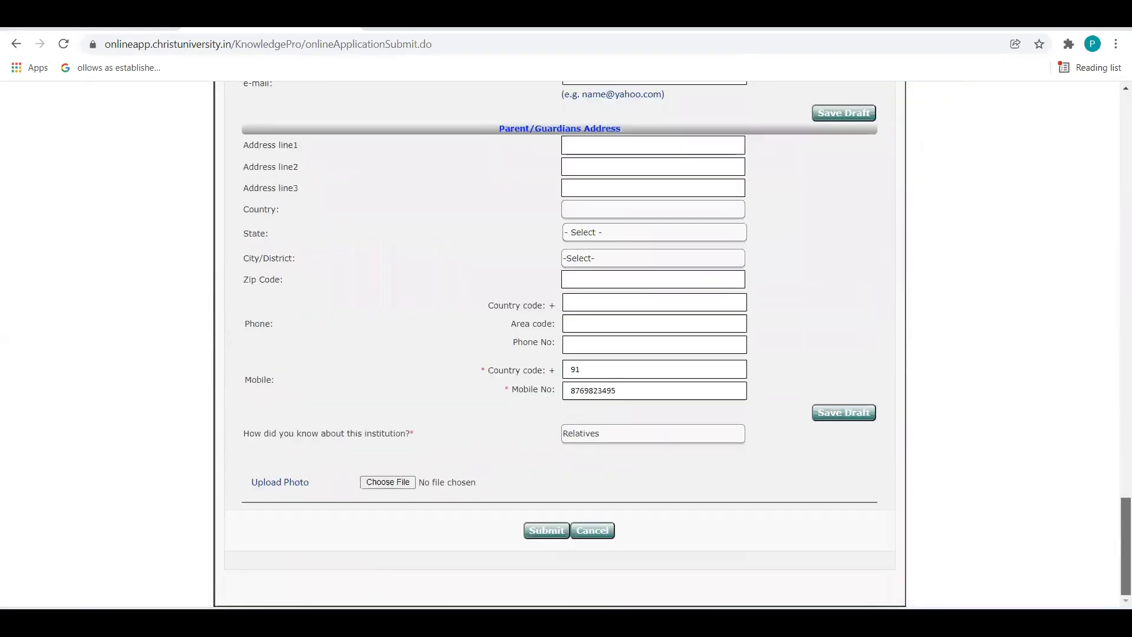
{"action": "left_click", "coordinate": [546, 530]}
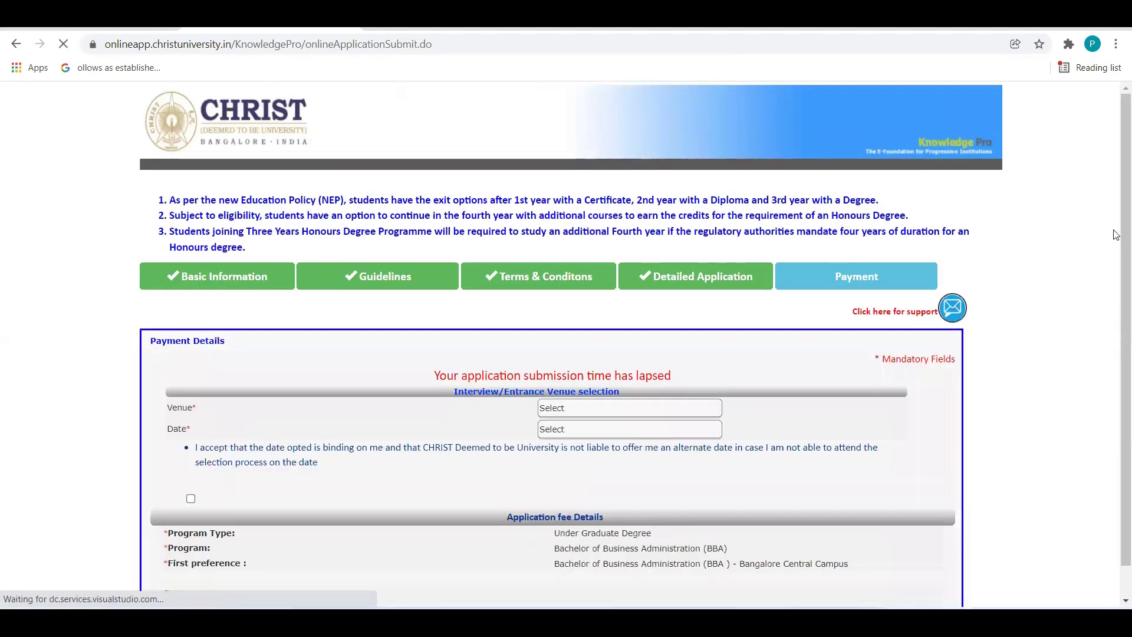
Pick Online Selection Process on 13/03/2022, agree to the date terms, and choose card/NetBanking/UPI payment.
{"action": "scroll", "coordinate": [1114, 239], "scroll_direction": "down", "scroll_amount": 3}
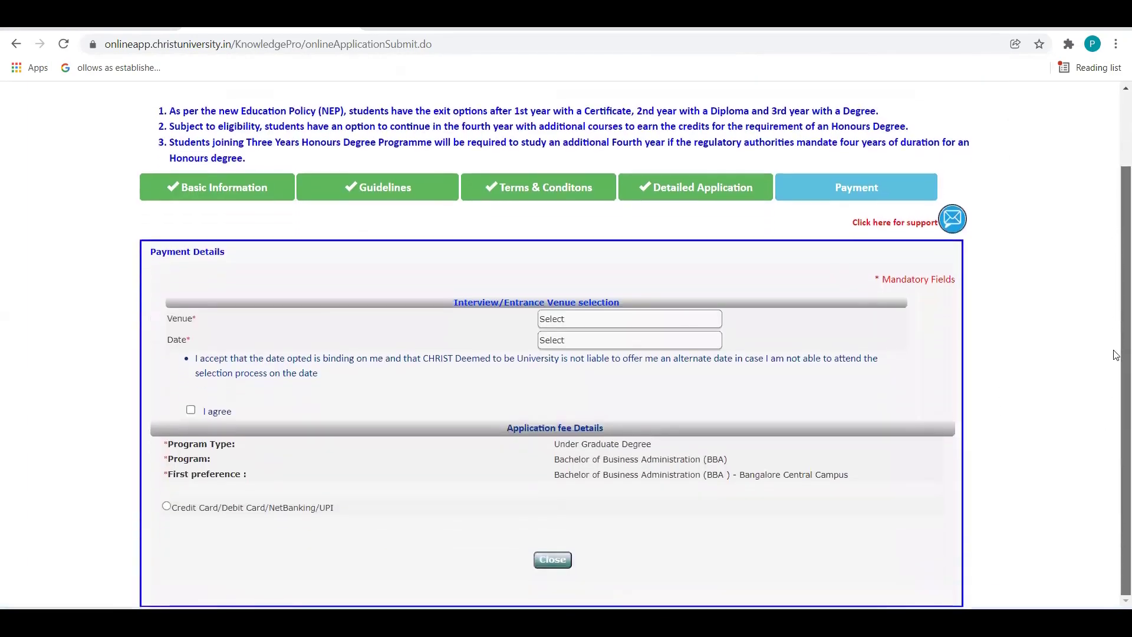
{"action": "left_click", "coordinate": [652, 319]}
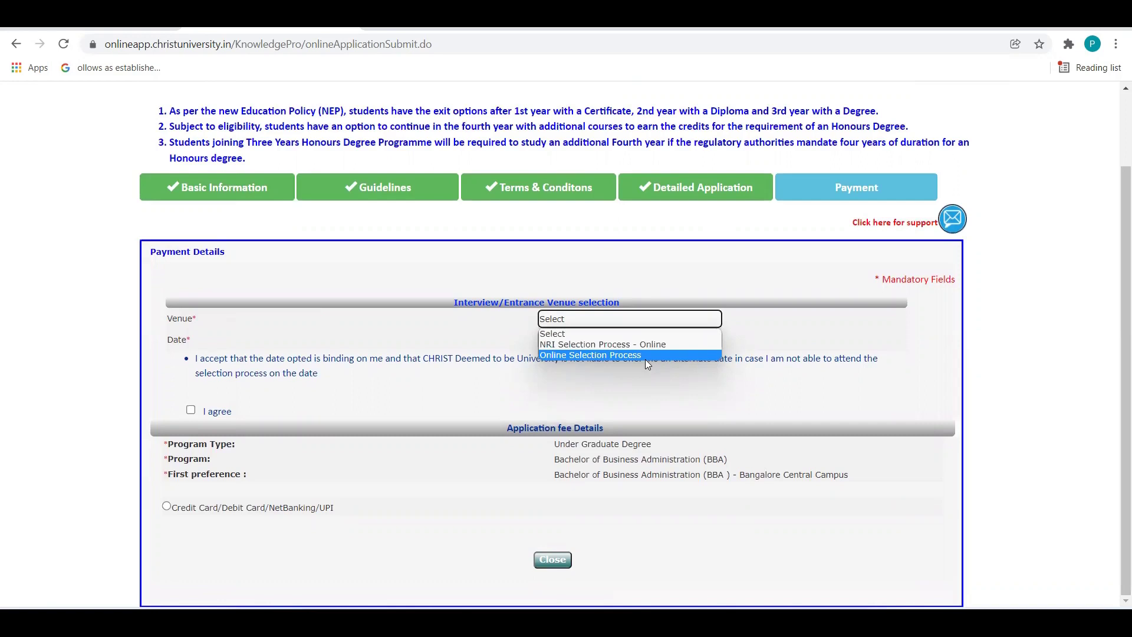
{"action": "left_click", "coordinate": [640, 355]}
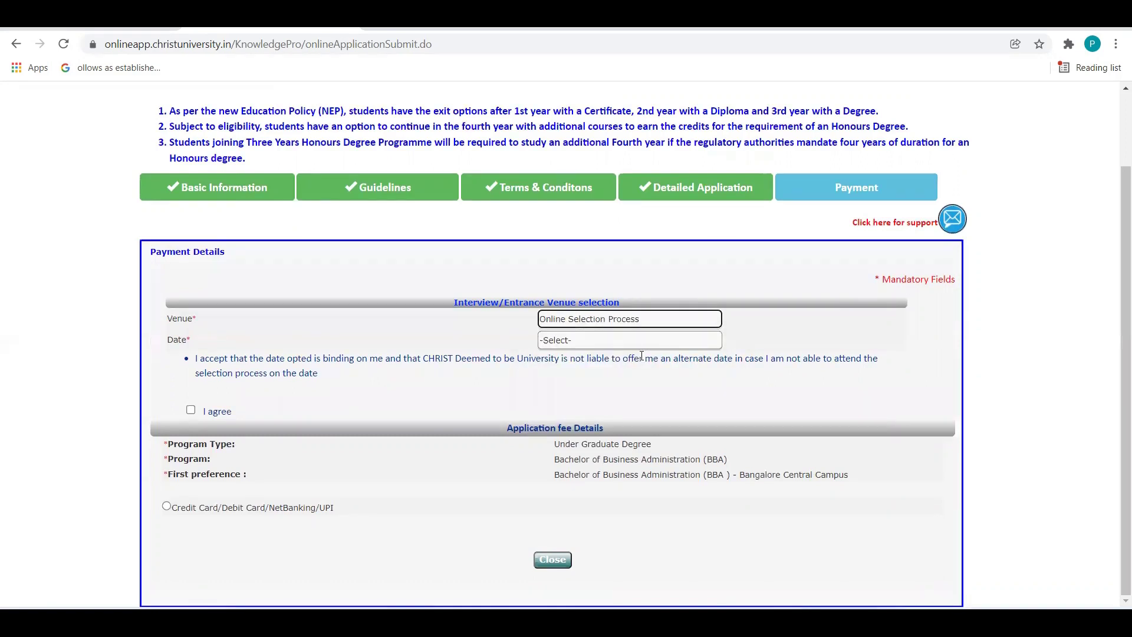
{"action": "left_click", "coordinate": [603, 342]}
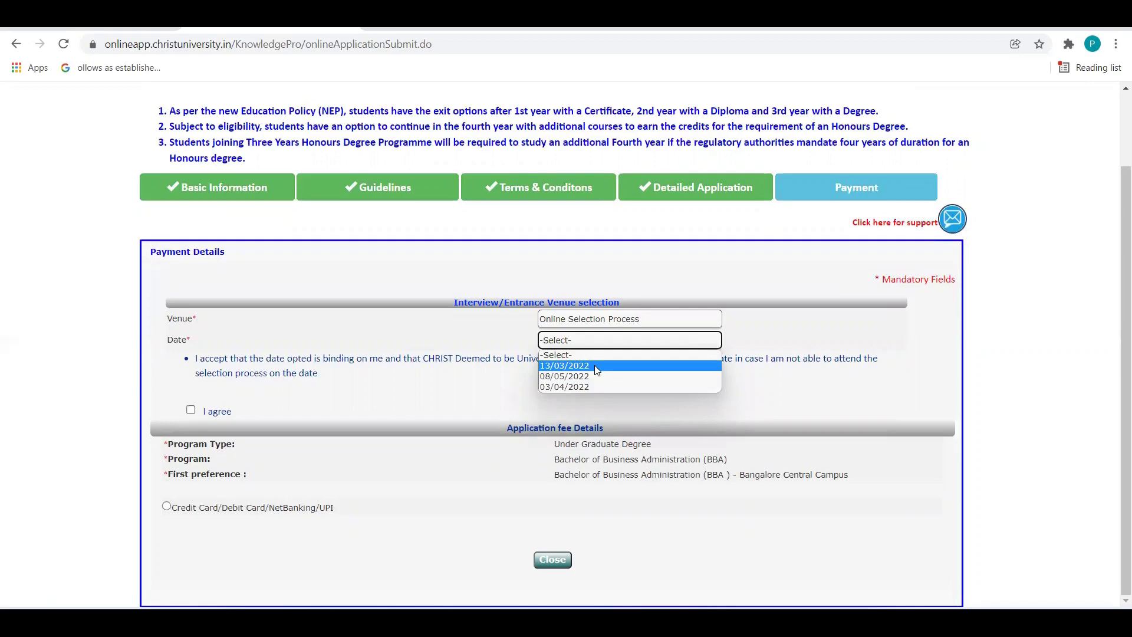
{"action": "left_click", "coordinate": [595, 365]}
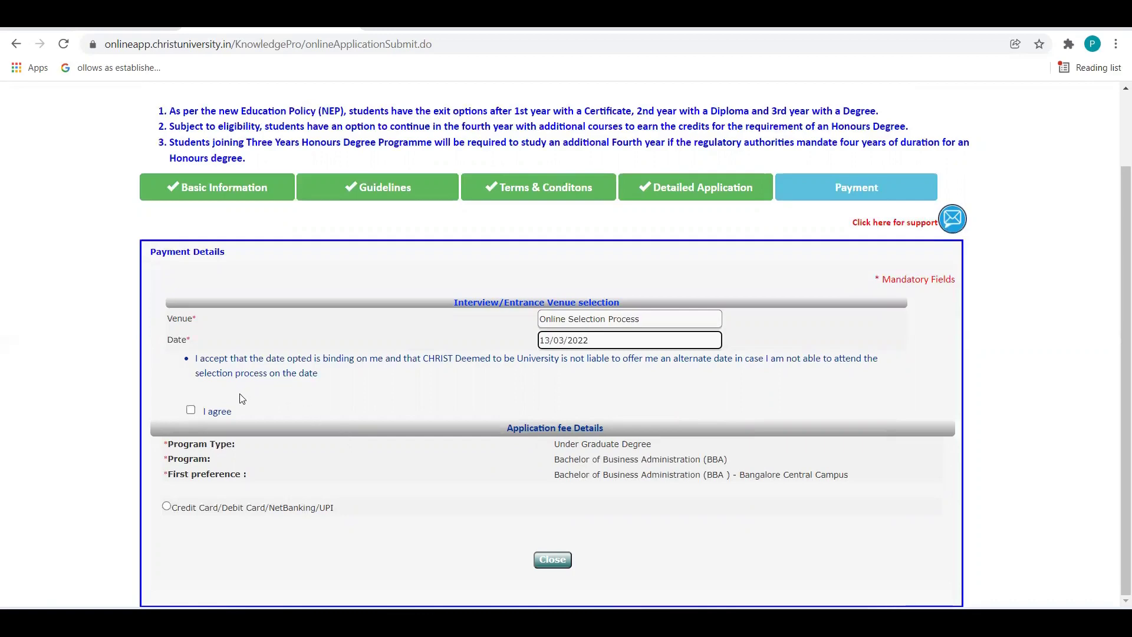
{"action": "left_click", "coordinate": [190, 409]}
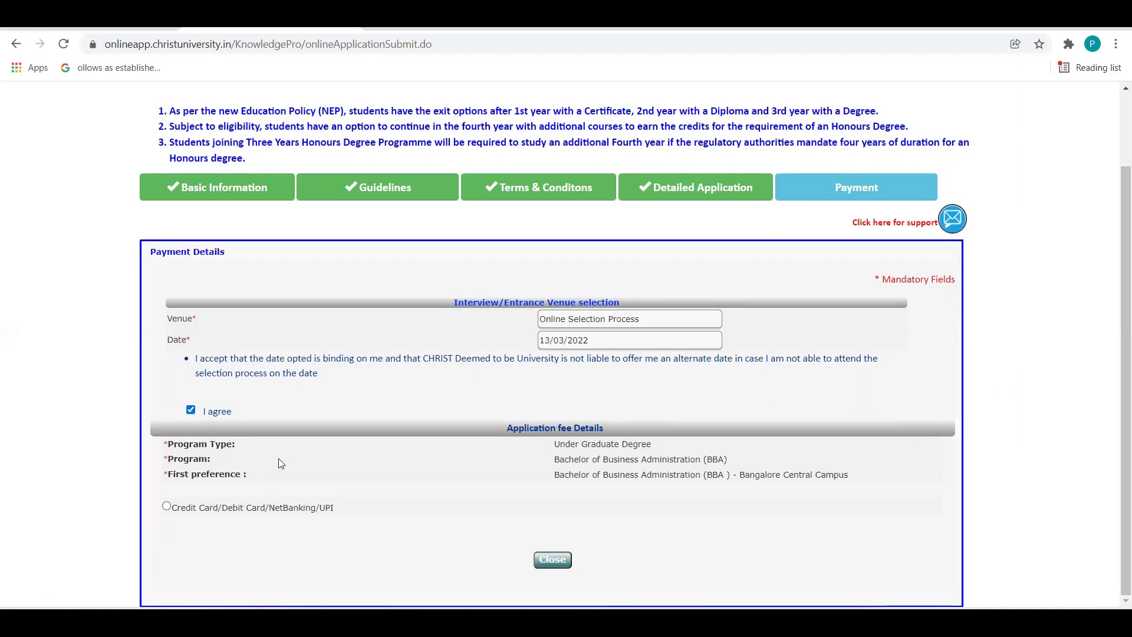
{"action": "left_click", "coordinate": [166, 506]}
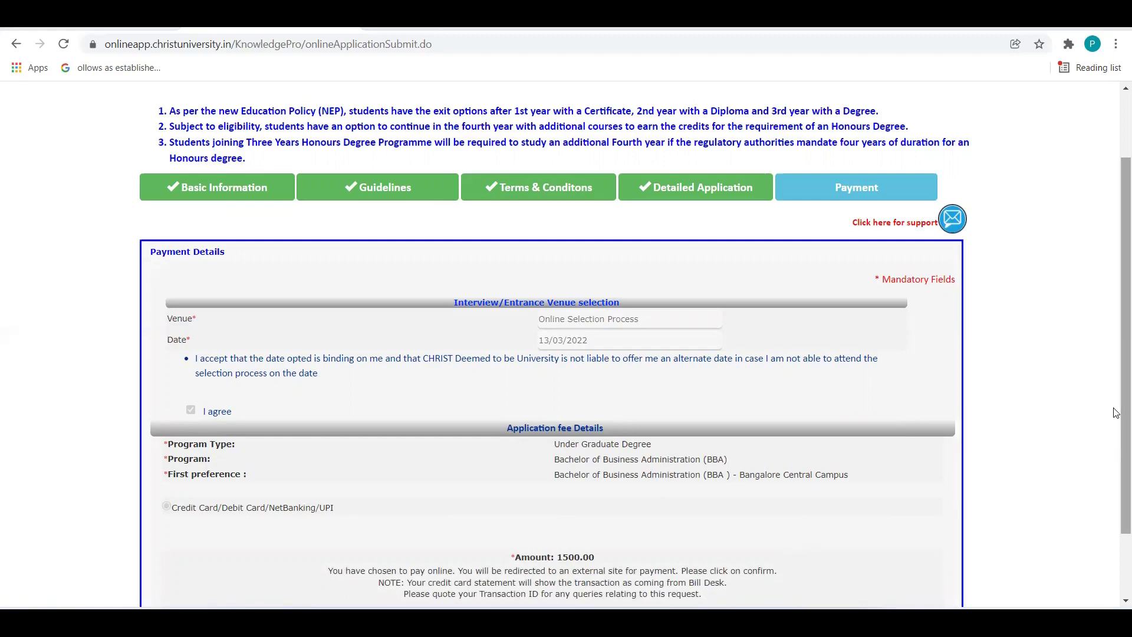
Accept the Online Payment Terms and Conditions and proceed with Pay Online for the ₹1500 fee.
{"action": "scroll", "coordinate": [1116, 424], "scroll_direction": "down", "scroll_amount": 2}
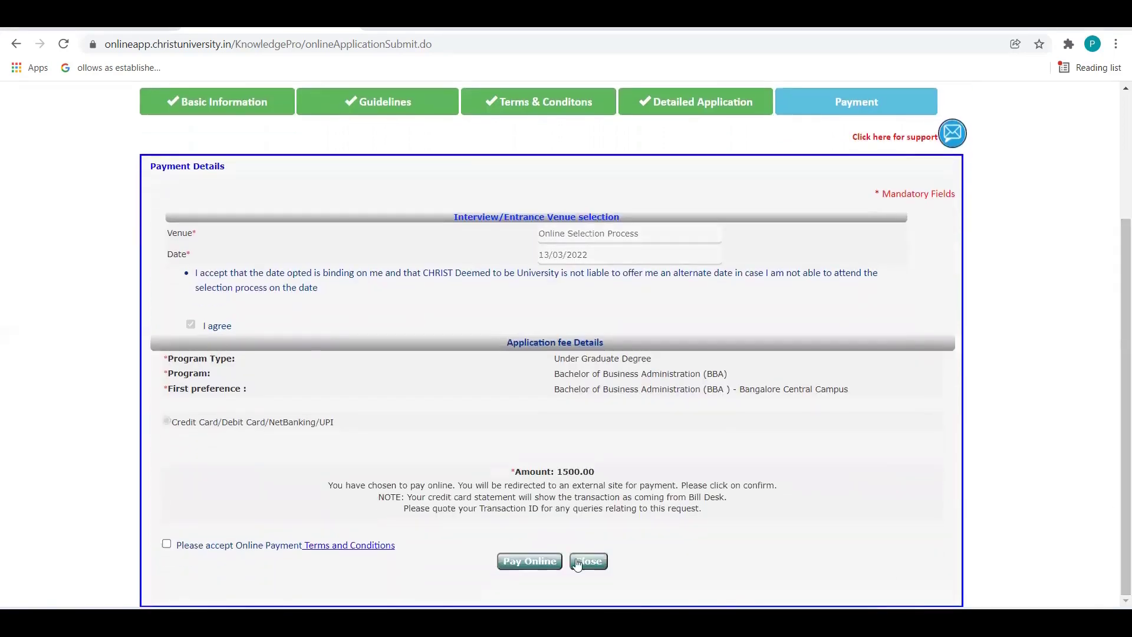
{"action": "left_click", "coordinate": [530, 563]}
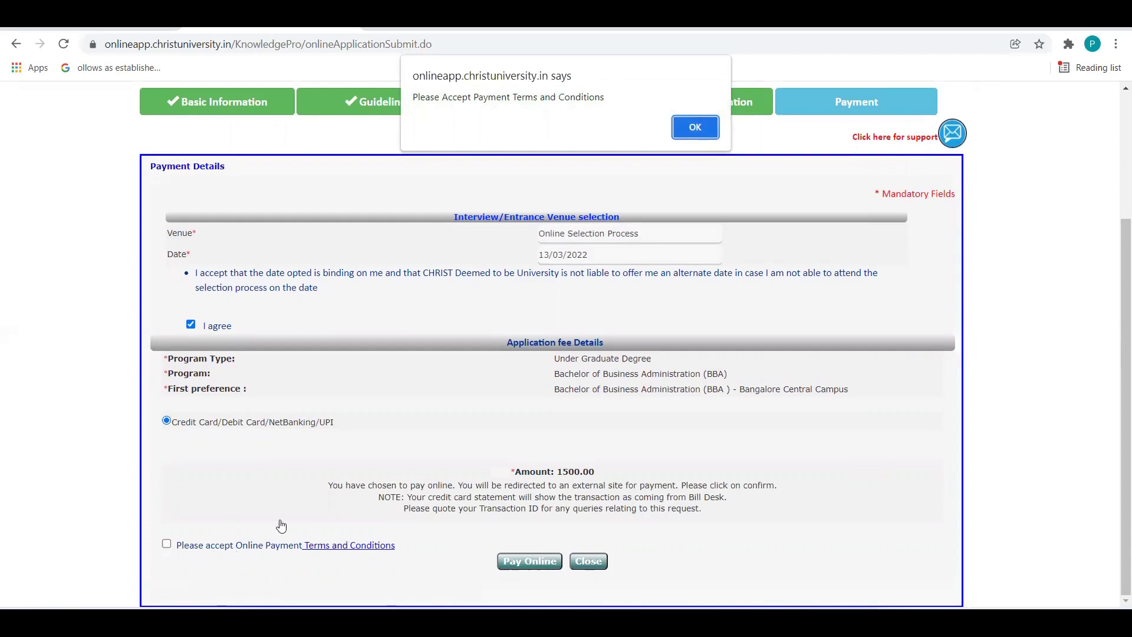
{"action": "left_click", "coordinate": [684, 127]}
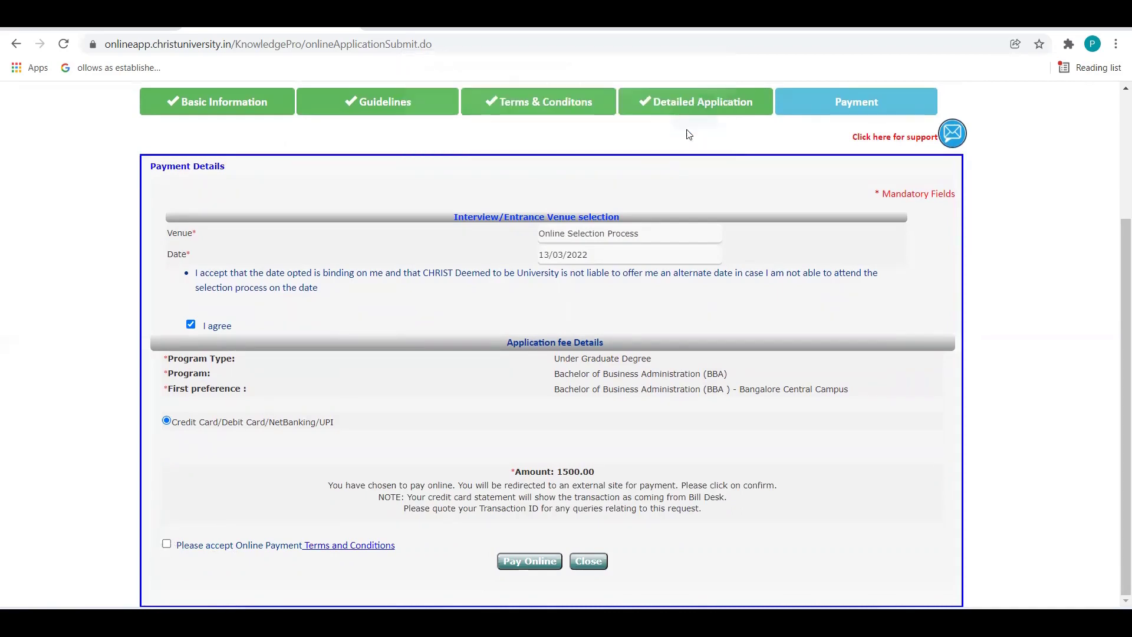
{"action": "left_click", "coordinate": [167, 544]}
{"action": "left_click", "coordinate": [531, 563]}
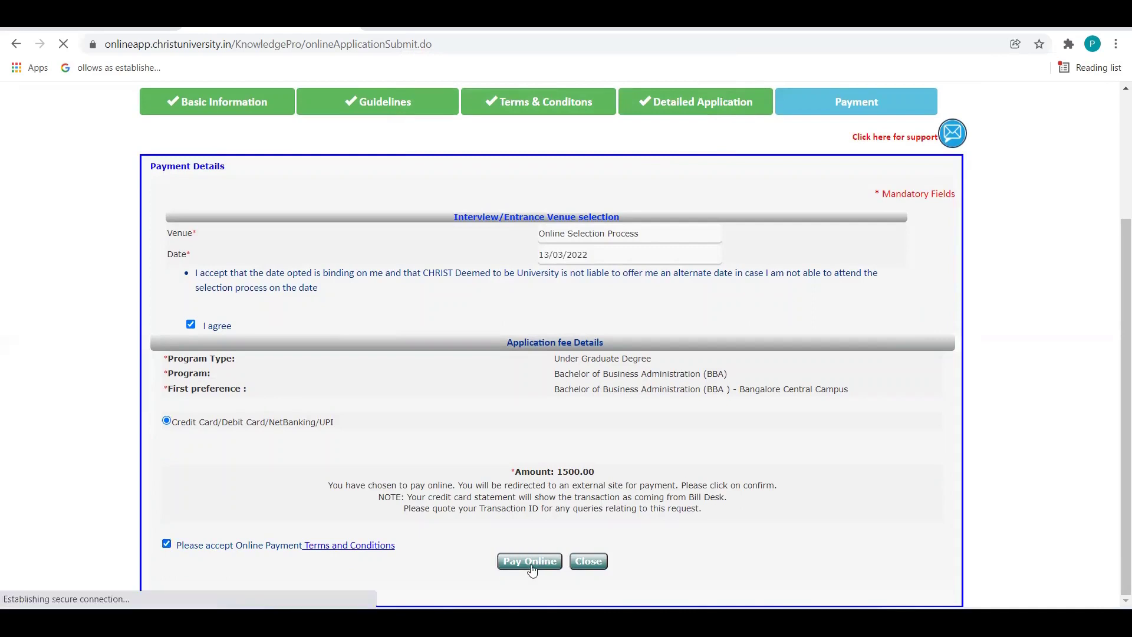